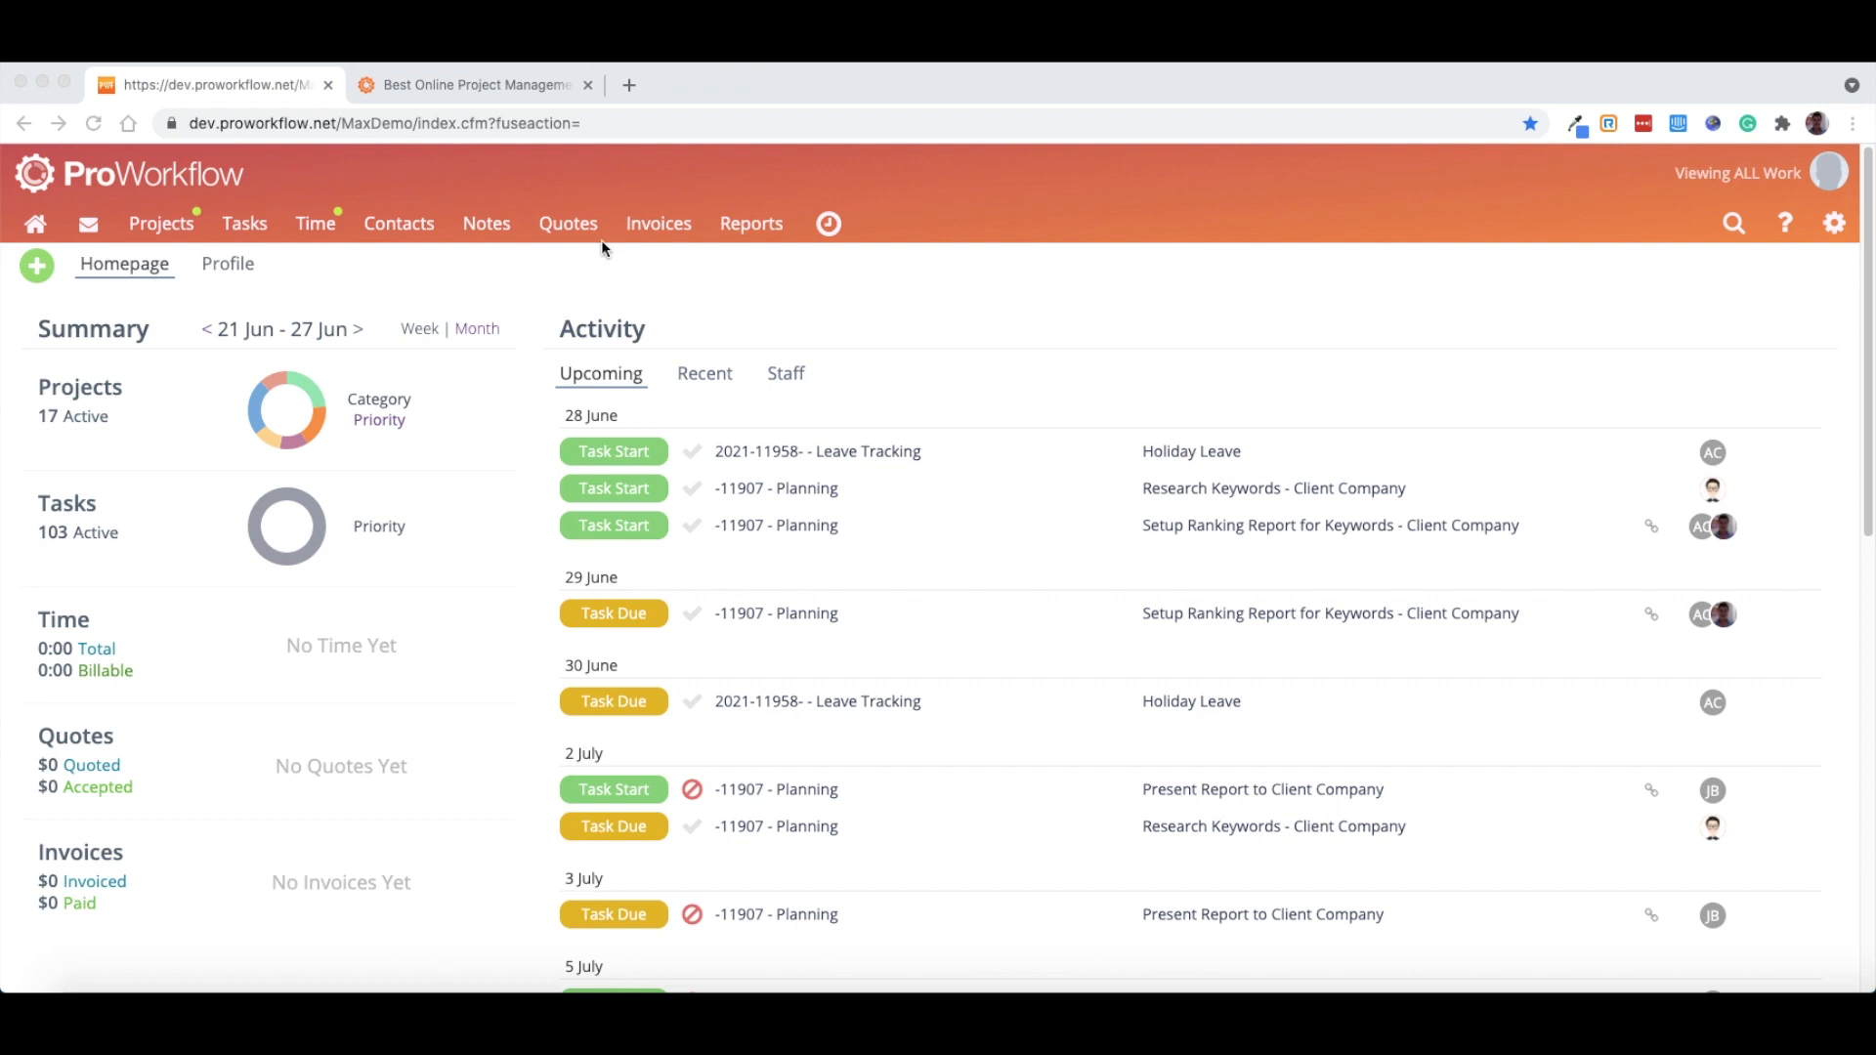
- Open the Profitability Report app from the ProWorkflow website's app store, agree to its terms and launch it
{"action": "left_click", "coordinate": [481, 85]}
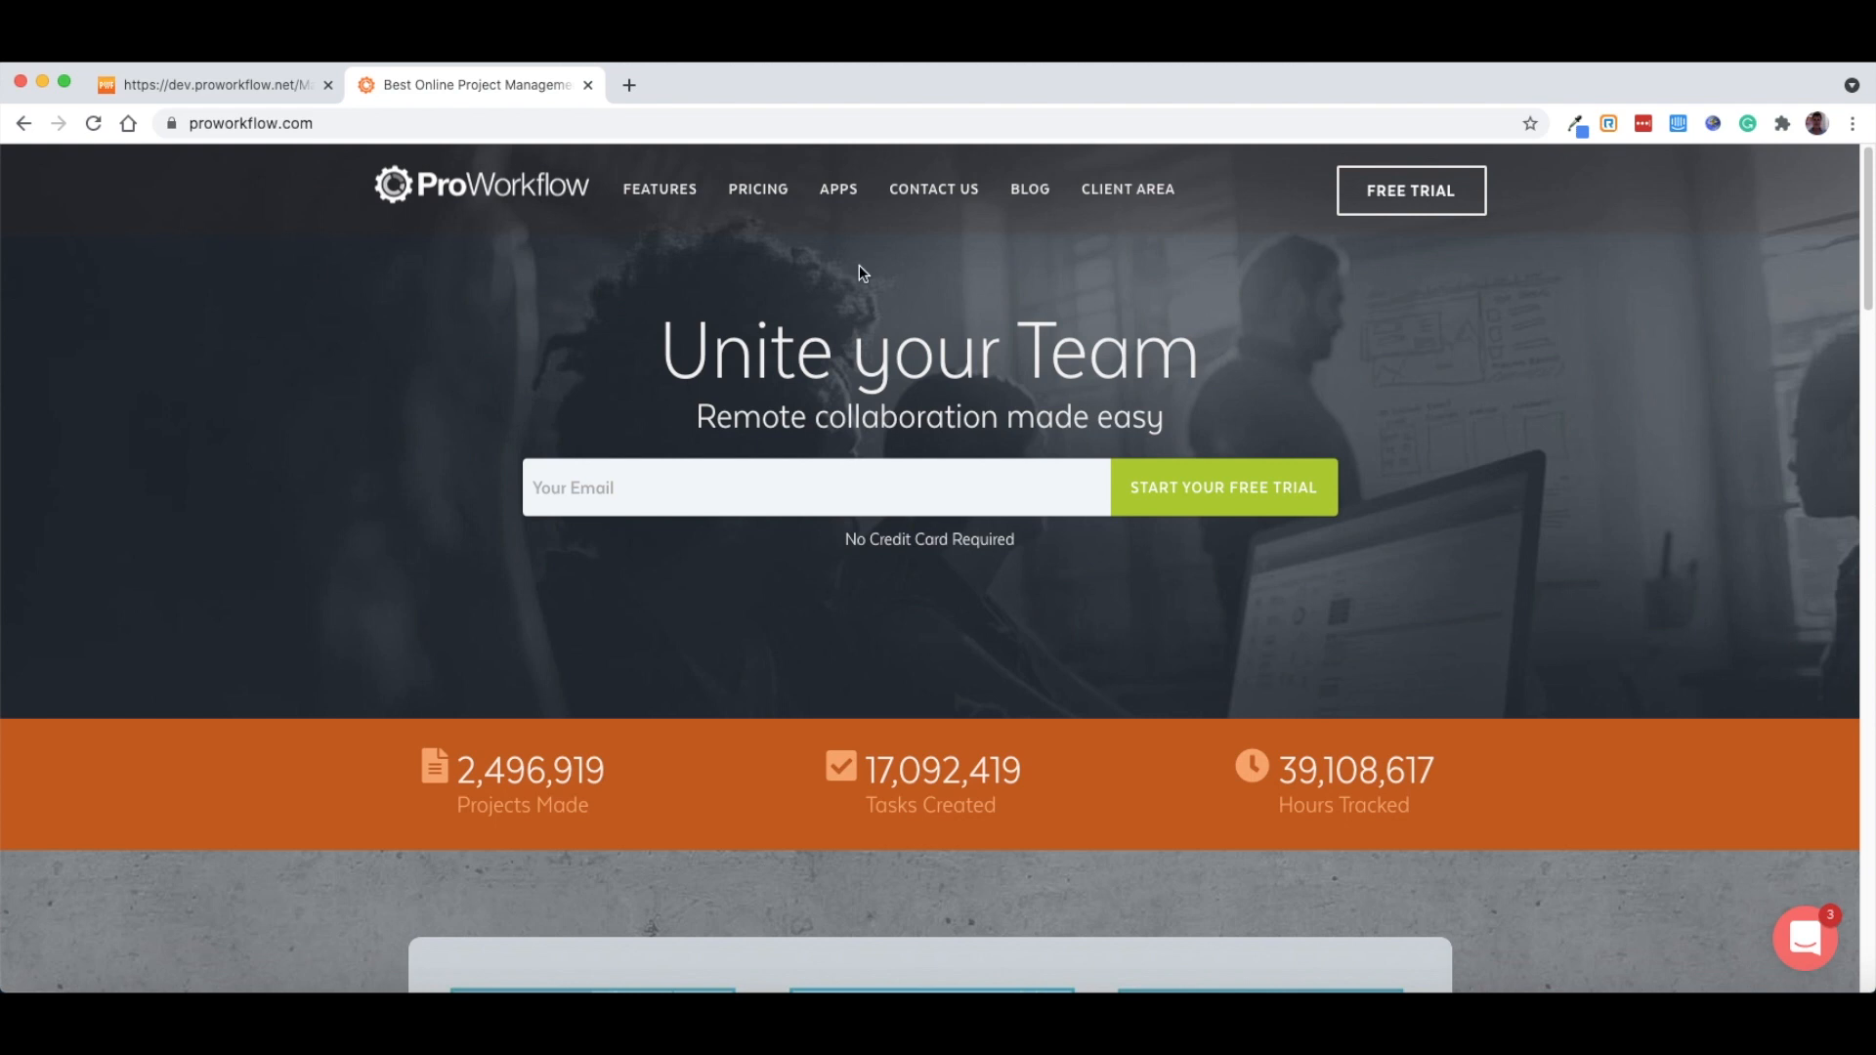
{"action": "left_click", "coordinate": [842, 191]}
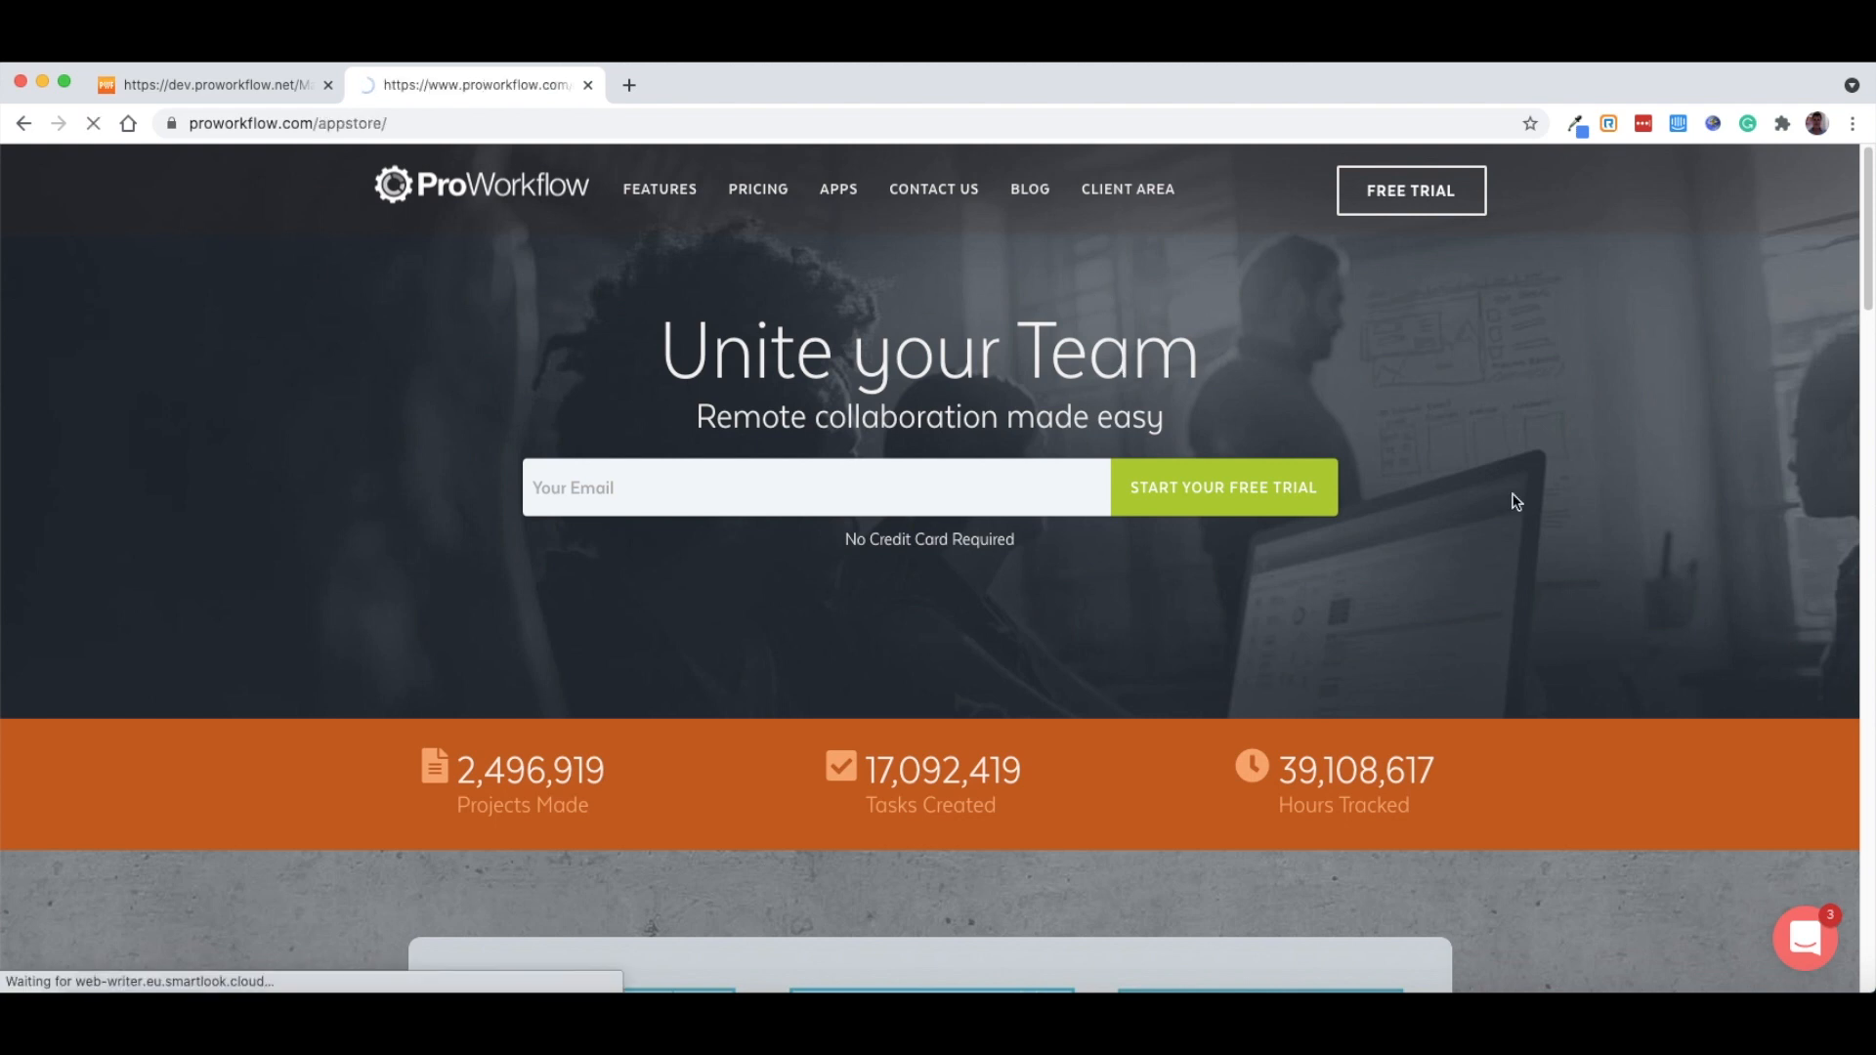
{"action": "scroll", "coordinate": [1436, 631], "scroll_direction": "down", "scroll_amount": 4}
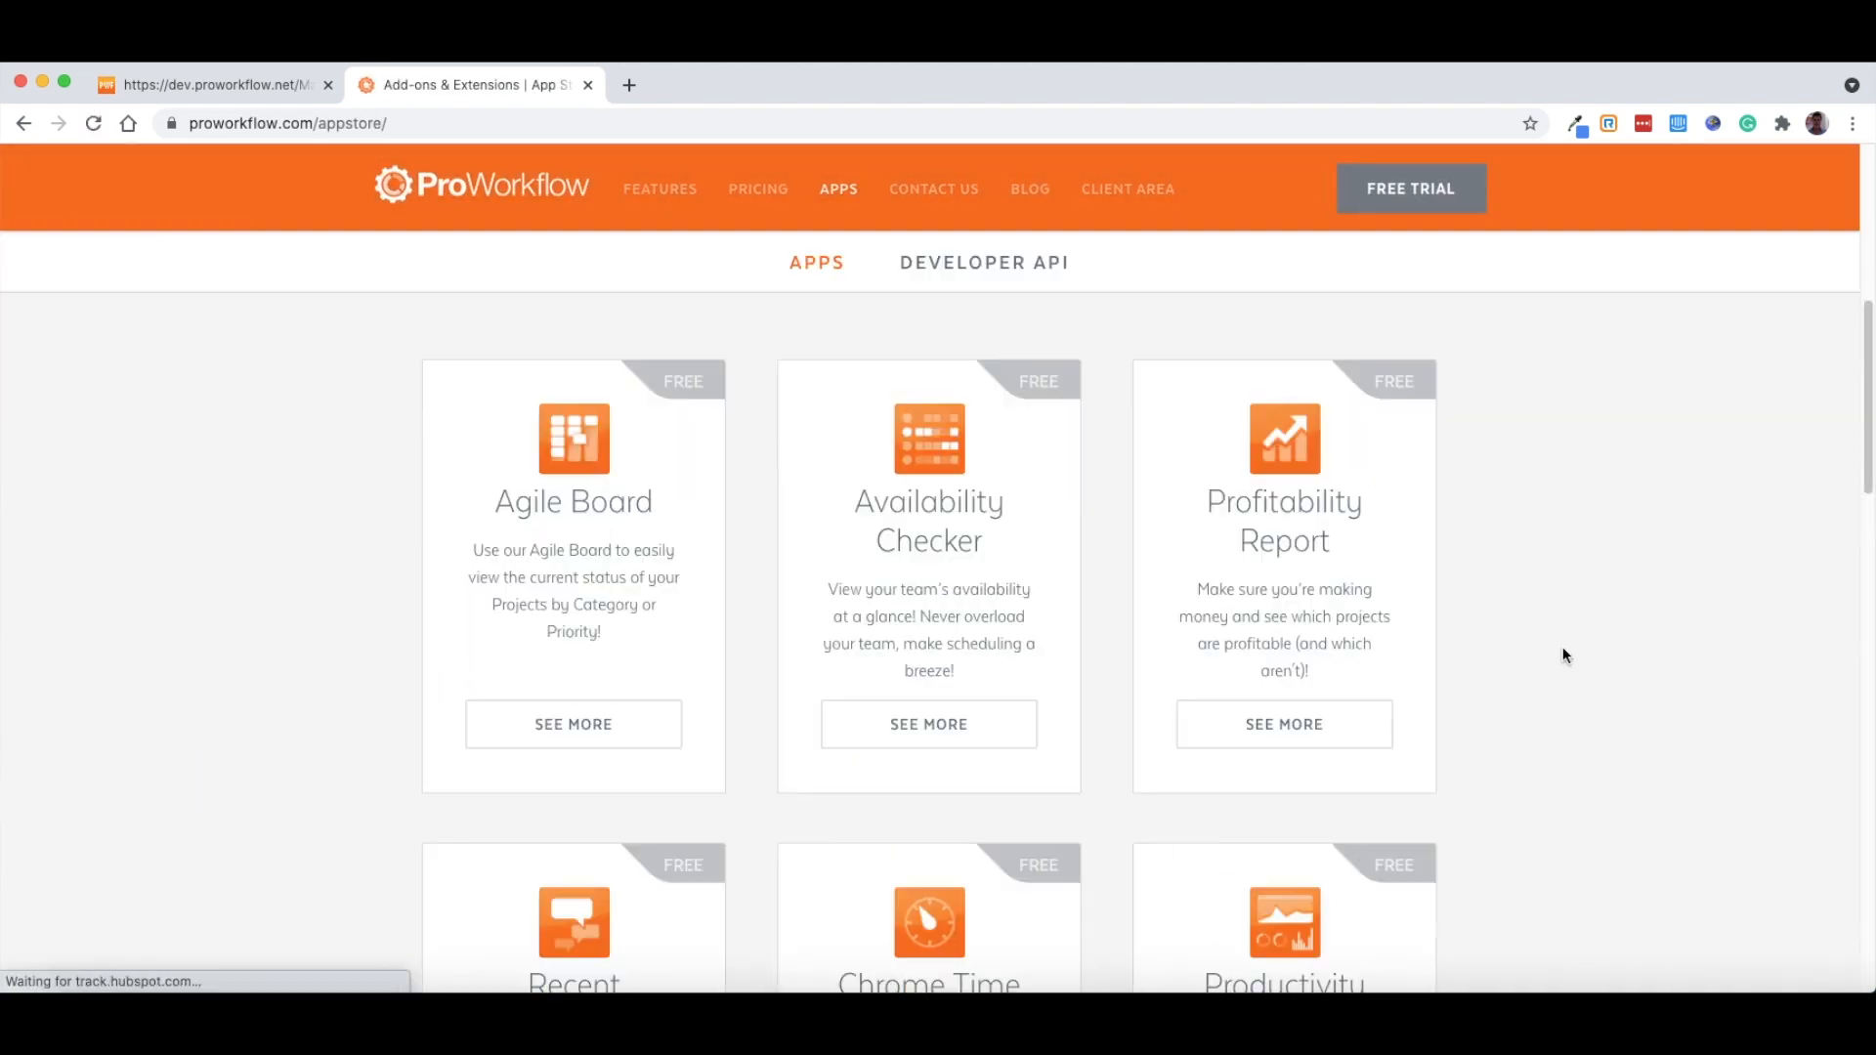
{"action": "left_click", "coordinate": [1292, 733]}
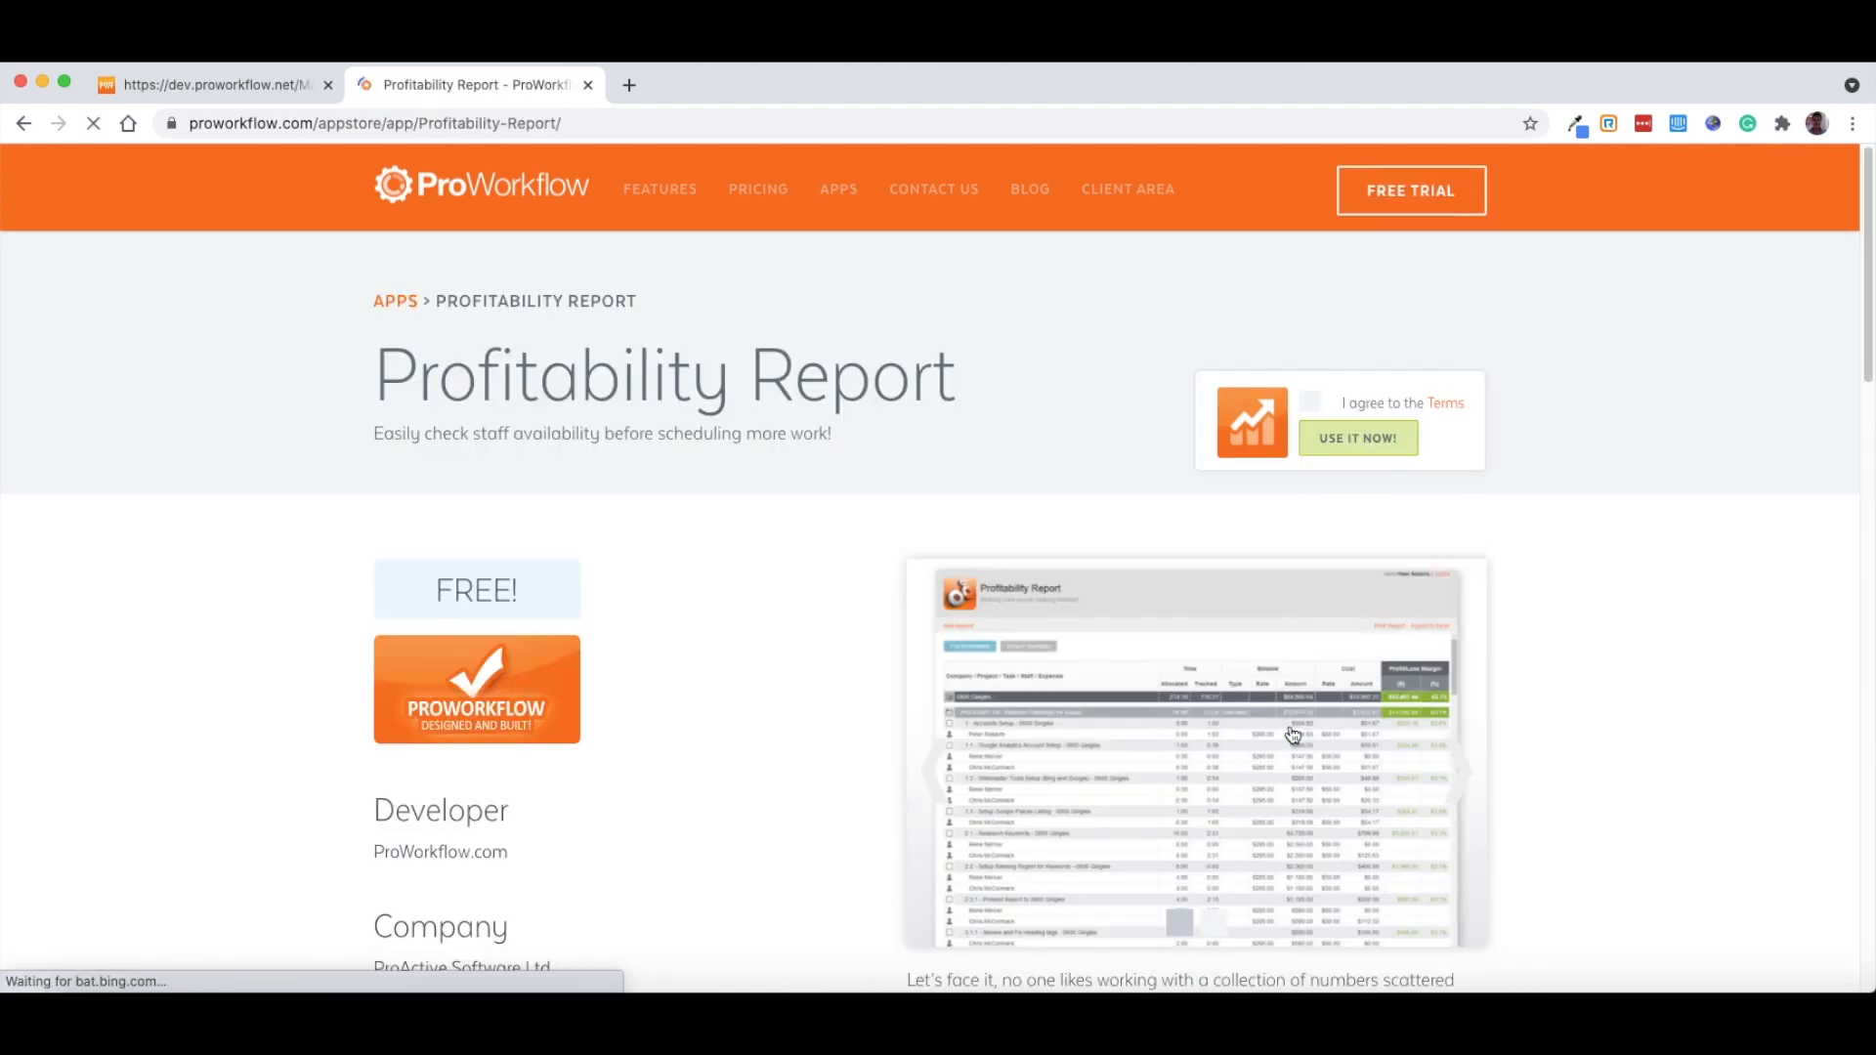
{"action": "left_click", "coordinate": [1310, 401]}
{"action": "left_click", "coordinate": [1350, 452]}
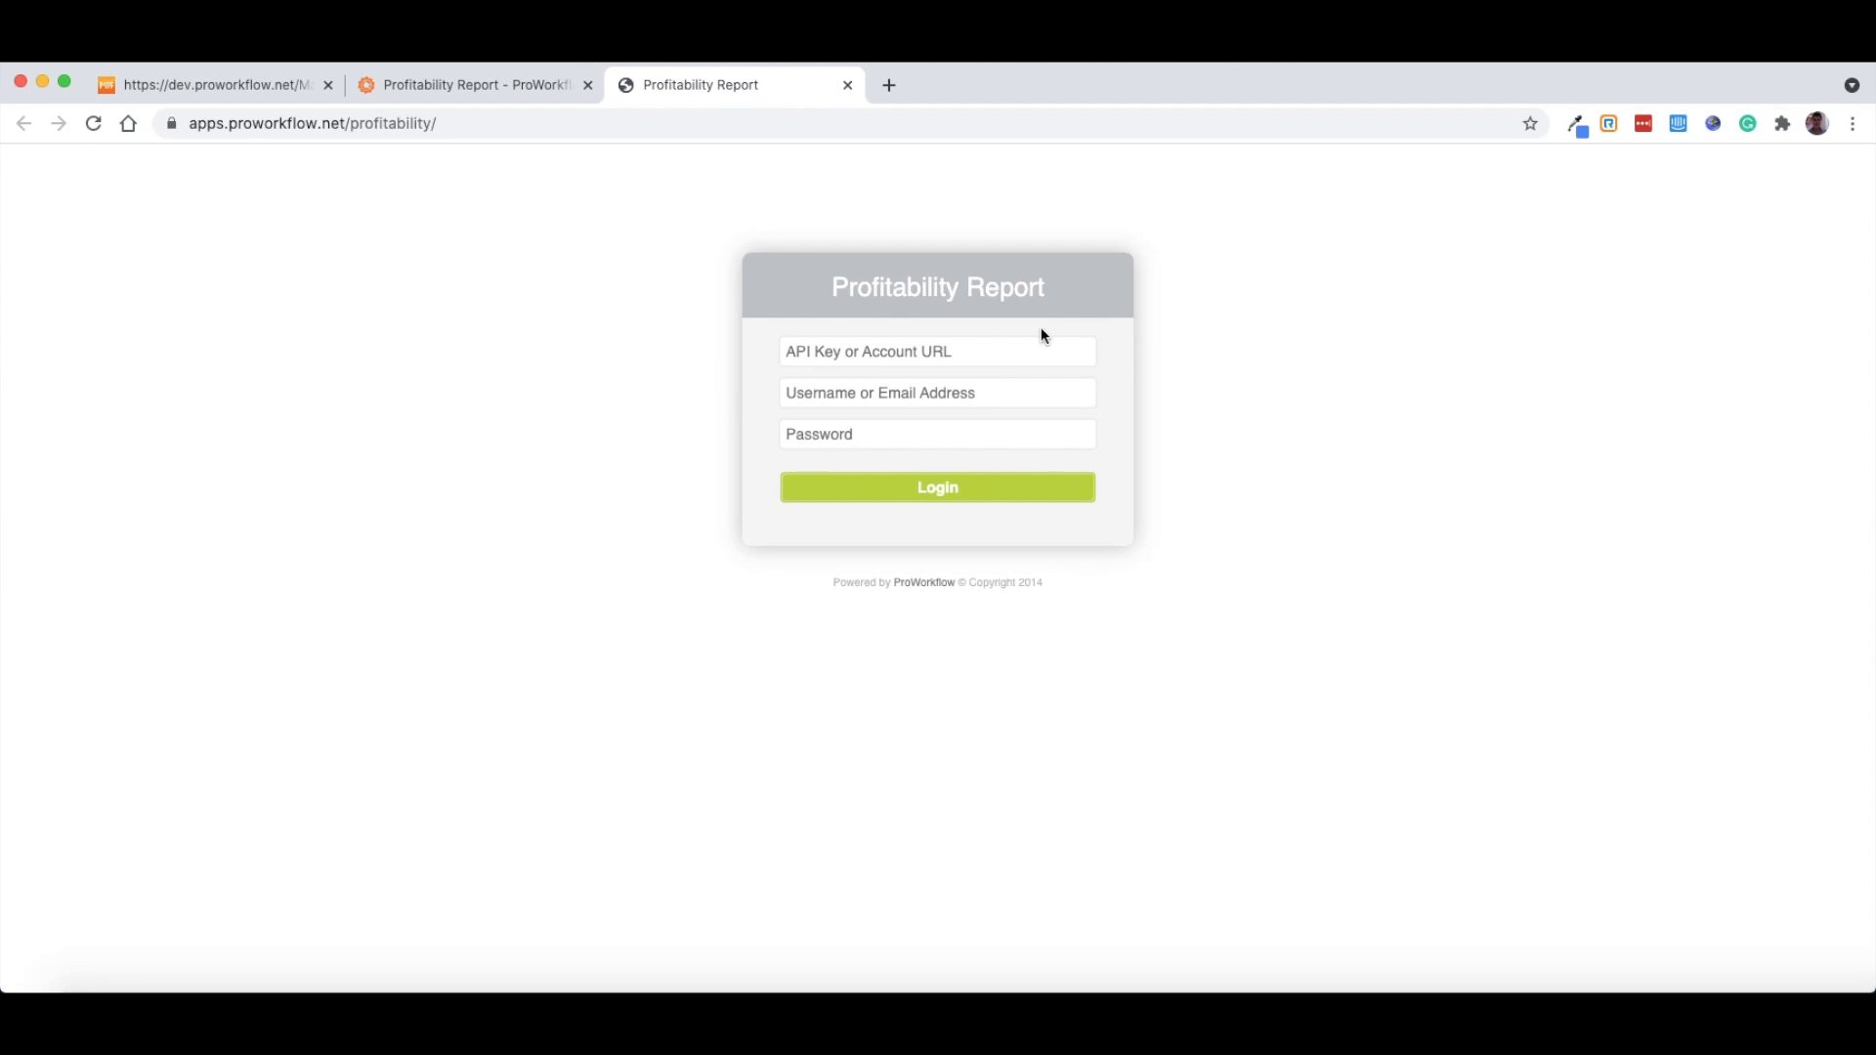
{"action": "left_click", "coordinate": [250, 96]}
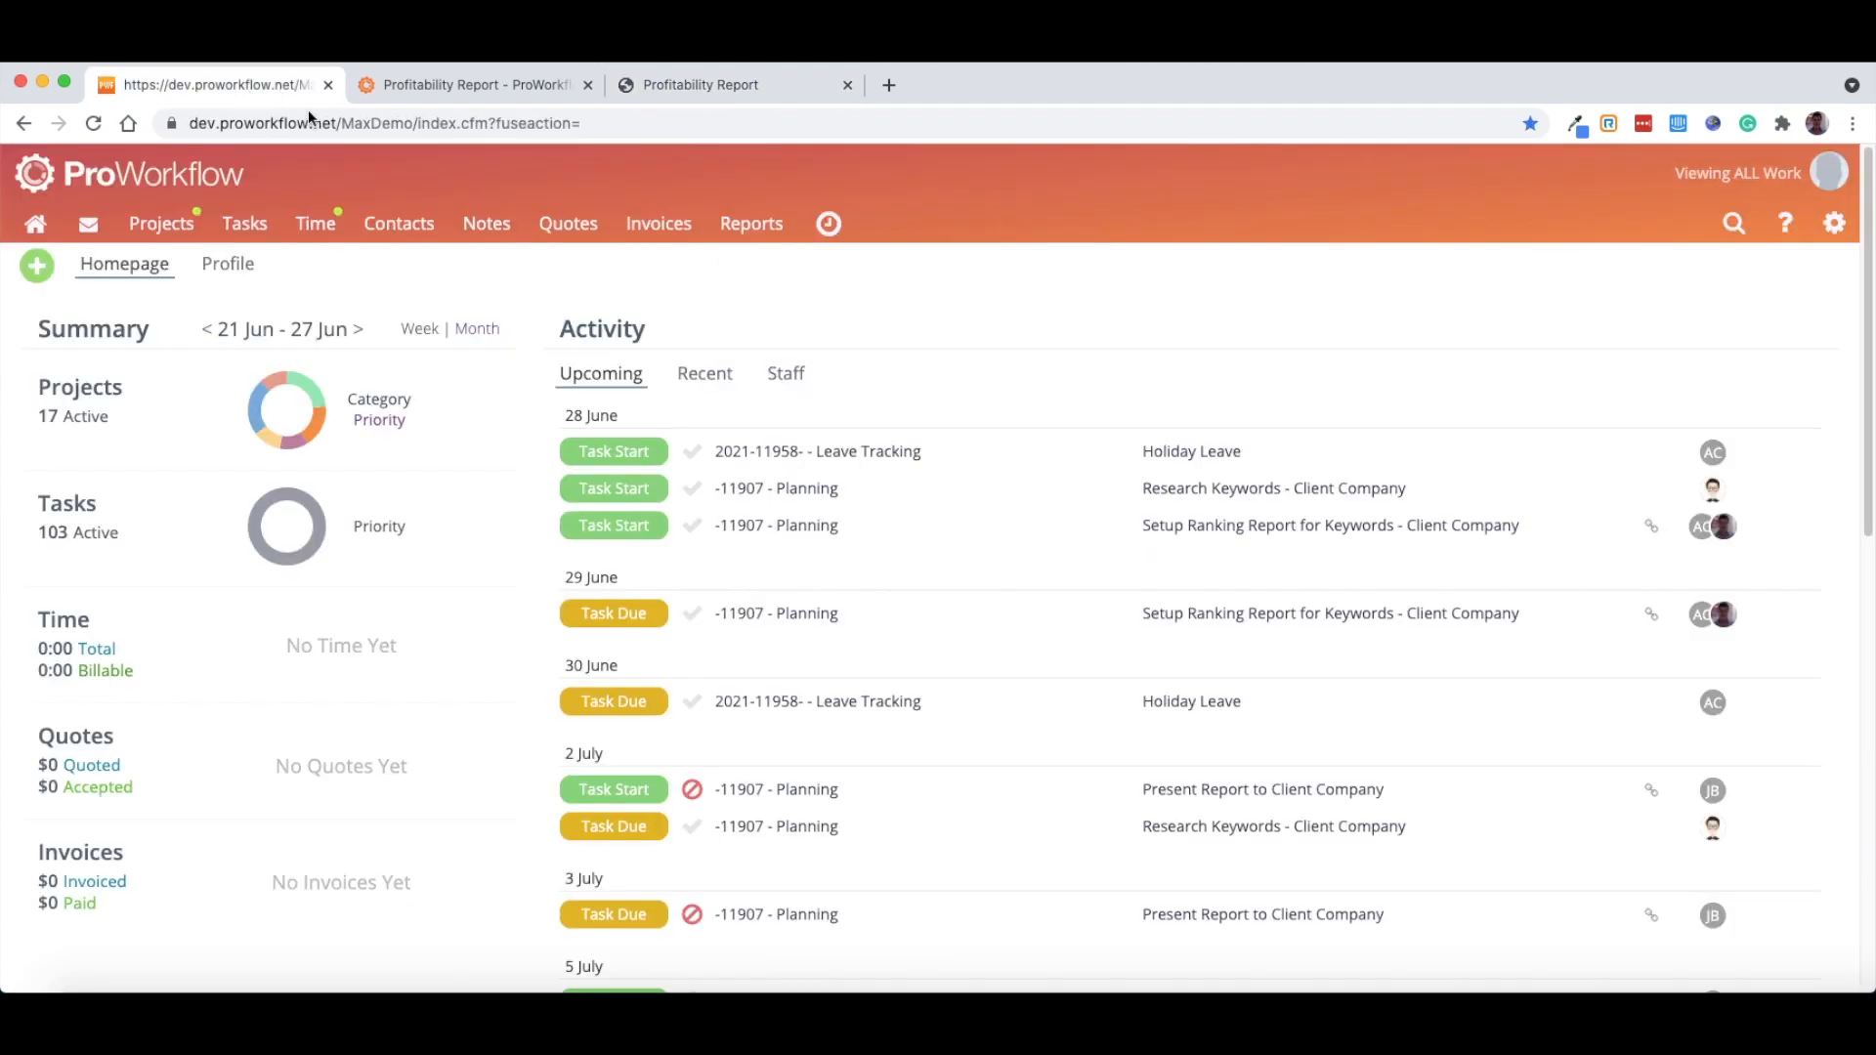
{"action": "left_click", "coordinate": [386, 124]}
{"action": "left_click", "coordinate": [245, 125]}
{"action": "left_click_drag", "start_coordinate": [189, 125], "coordinate": [473, 121]}
{"action": "key", "text": "super+c"}
{"action": "left_click", "coordinate": [787, 96]}
{"action": "left_click", "coordinate": [852, 352]}
{"action": "key", "text": "super+v"}
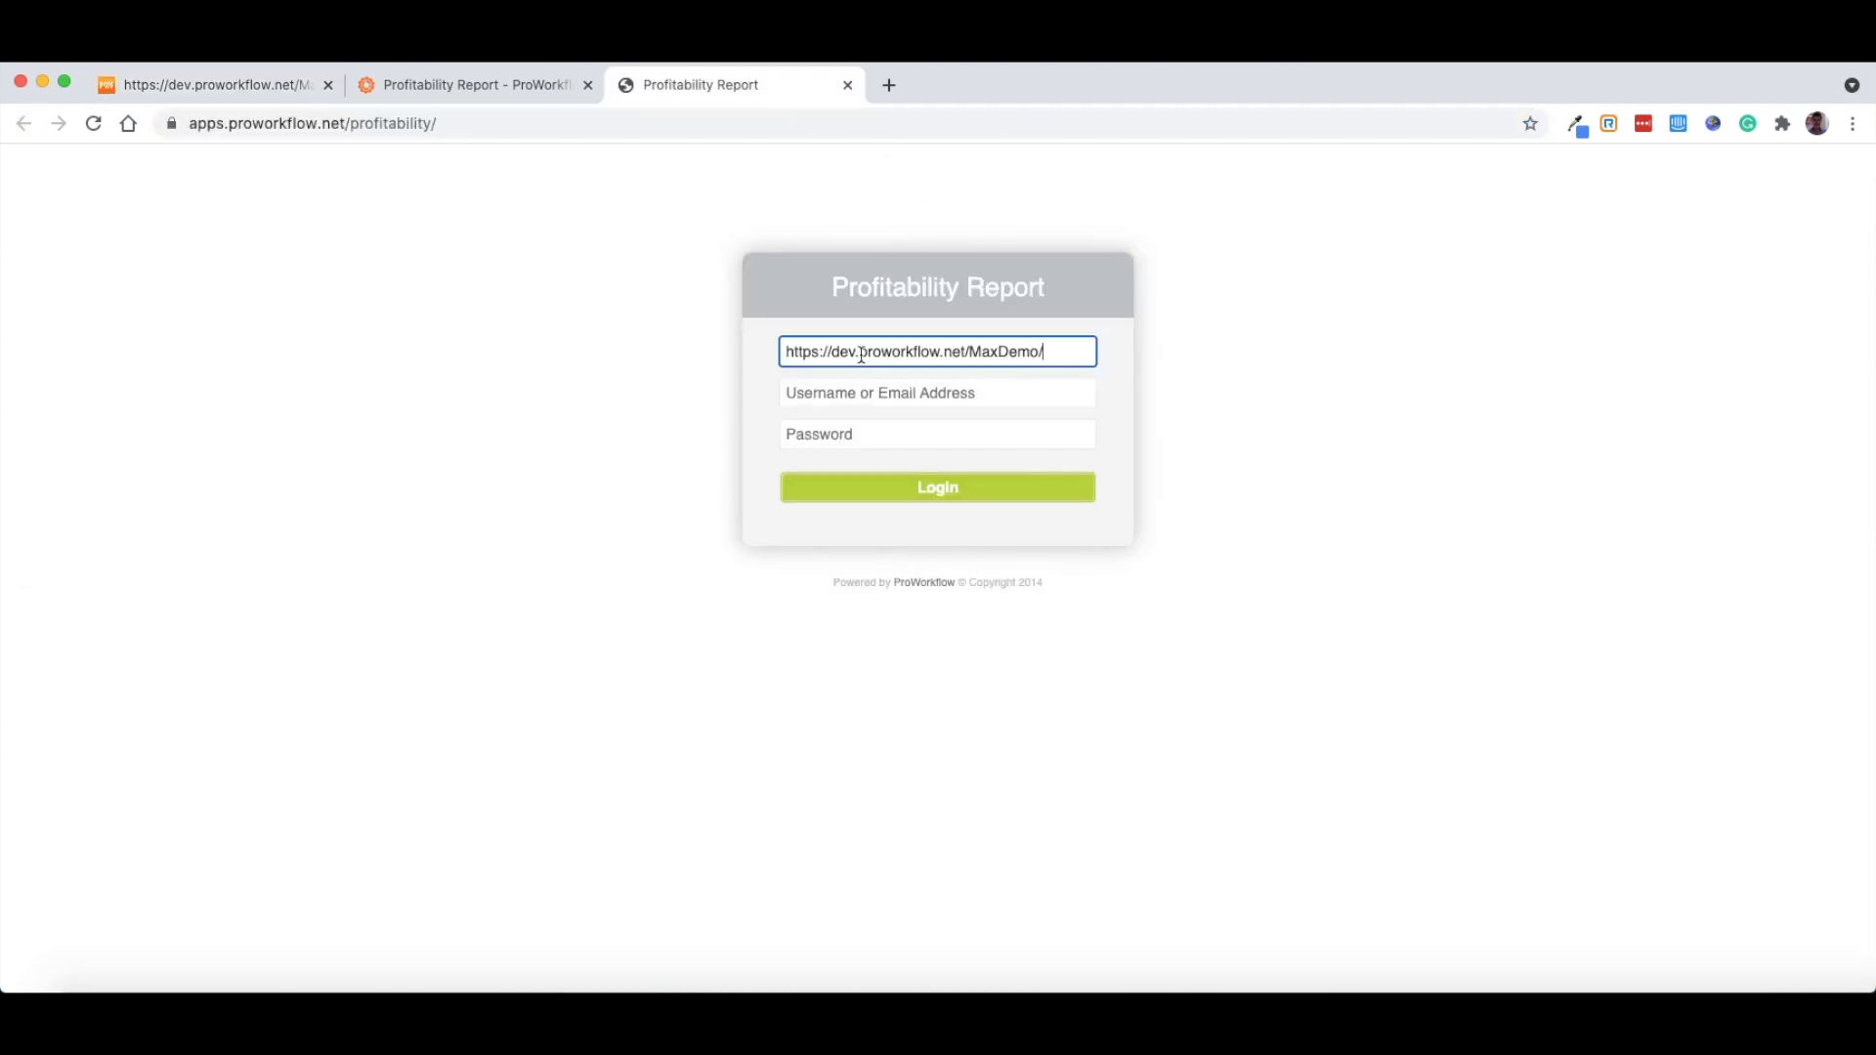
- Enter the account username and password, and log in to the Profitability Report
{"action": "left_click", "coordinate": [913, 396]}
{"action": "type", "text": "John"}
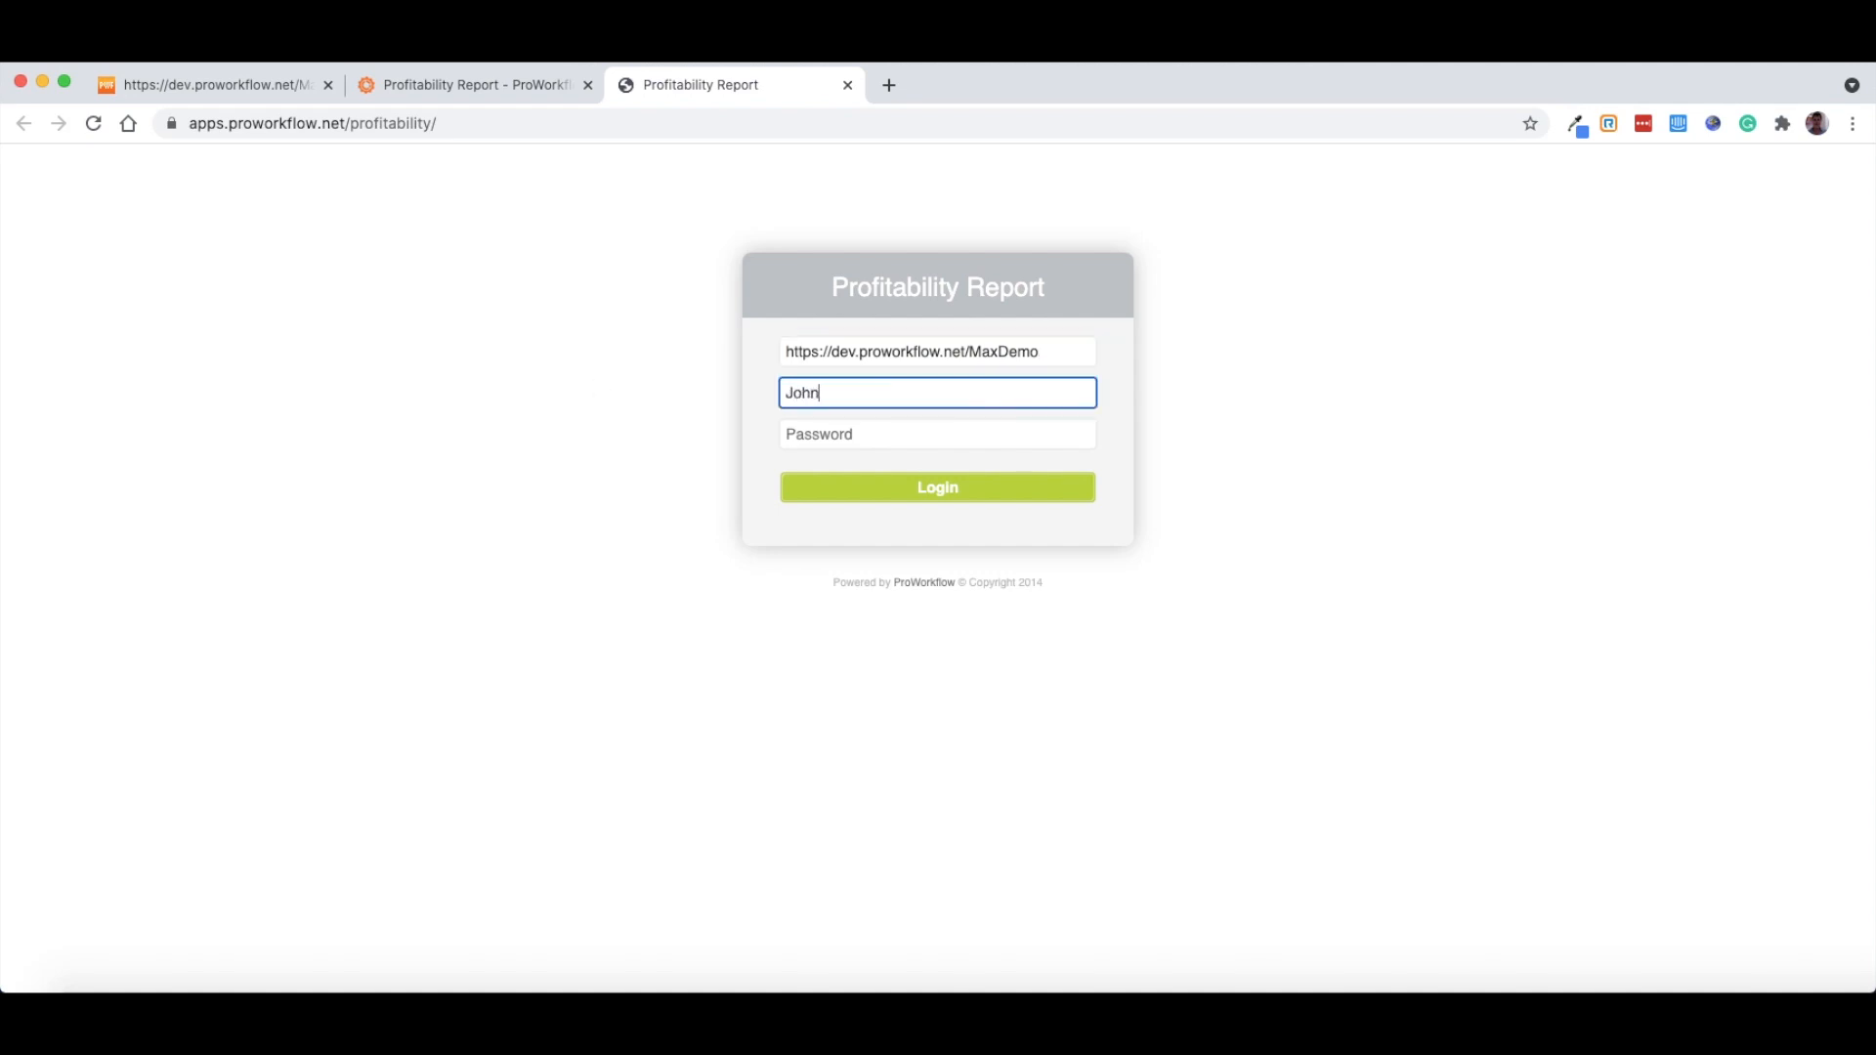
{"action": "key", "text": "Tab"}
{"action": "type", "text": "•••••••••"}
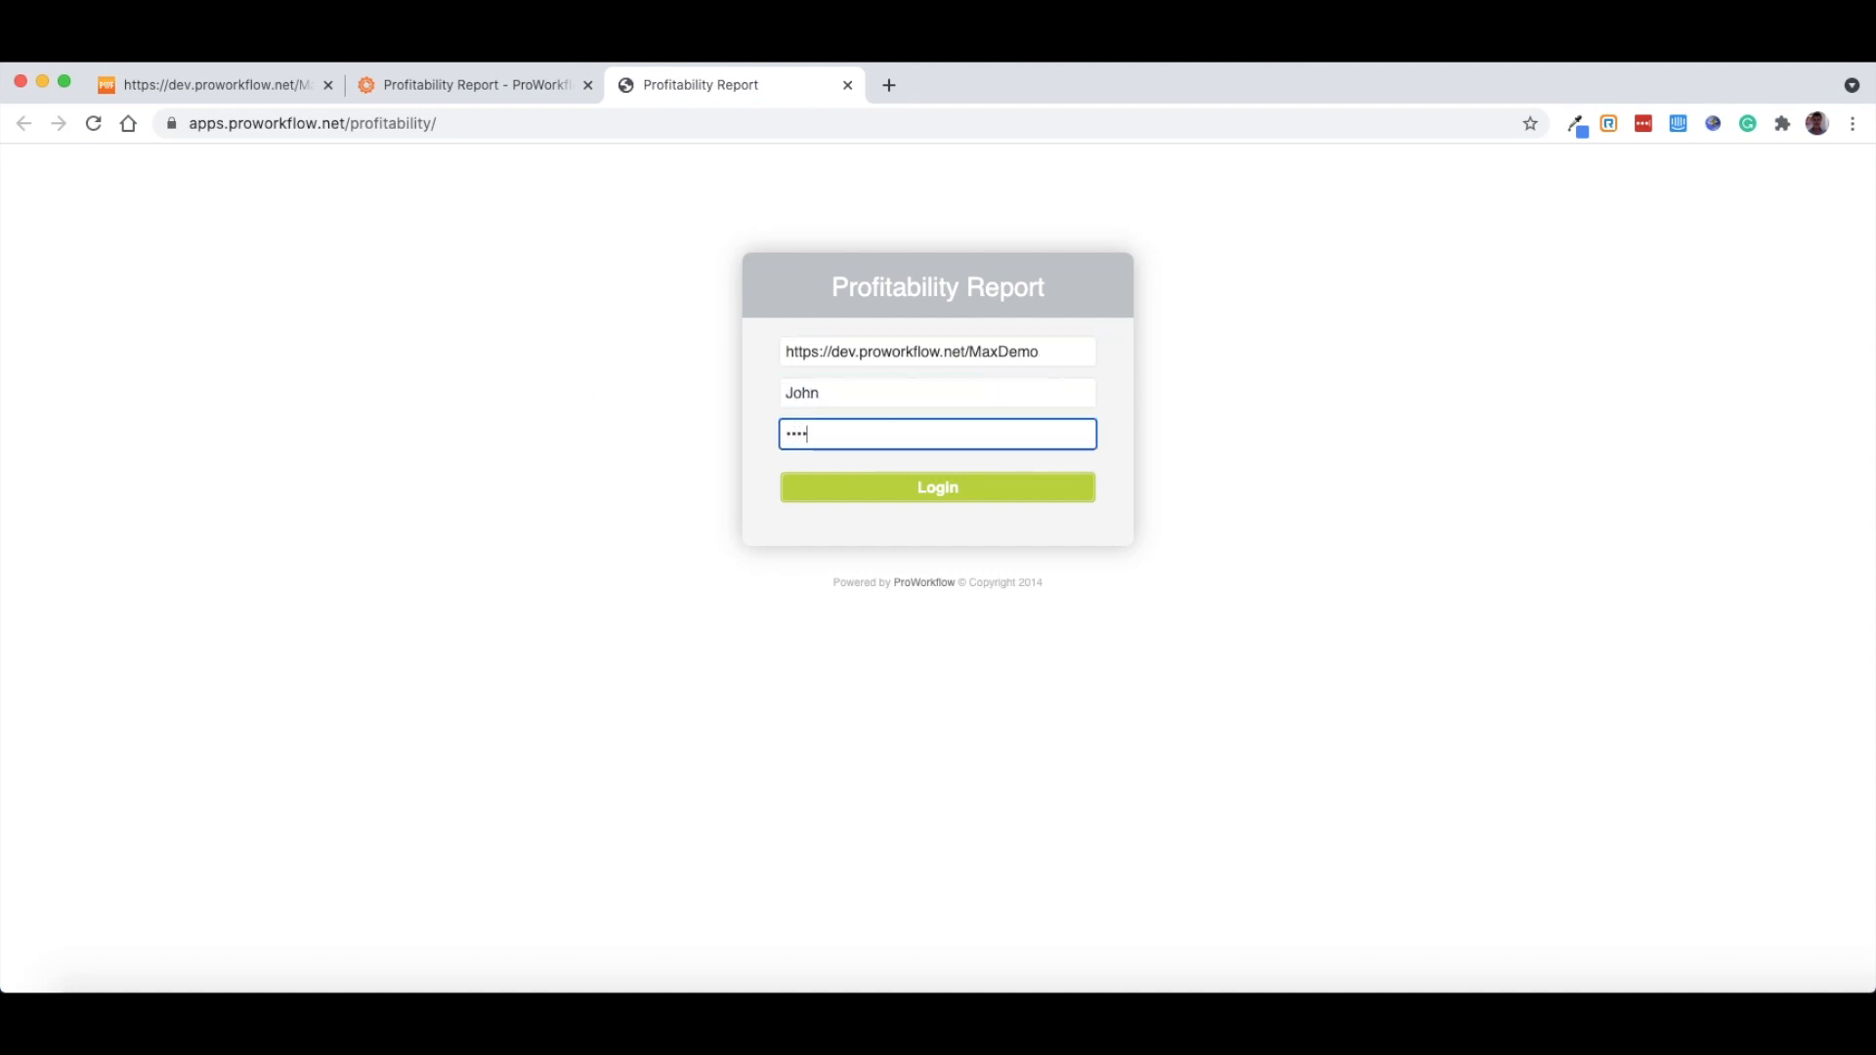
{"action": "left_click", "coordinate": [902, 502]}
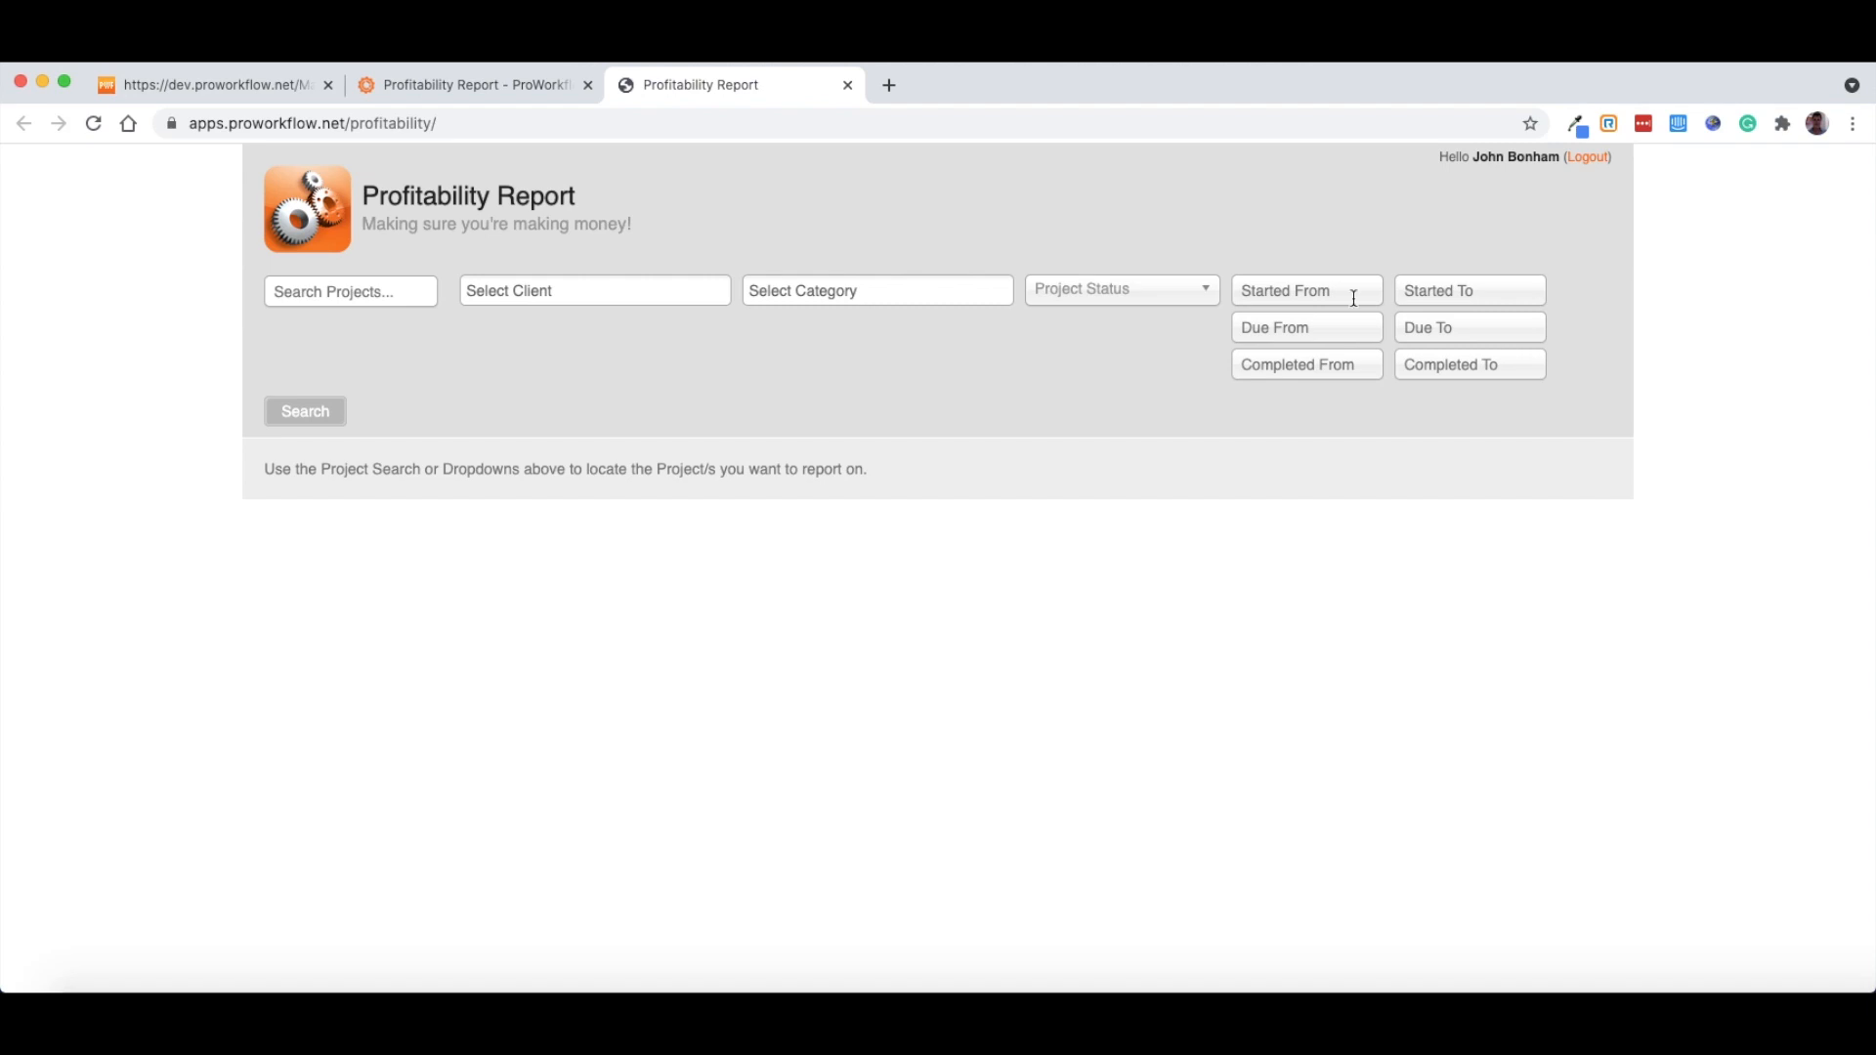
{"action": "left_click", "coordinate": [547, 293]}
{"action": "left_click", "coordinate": [567, 376]}
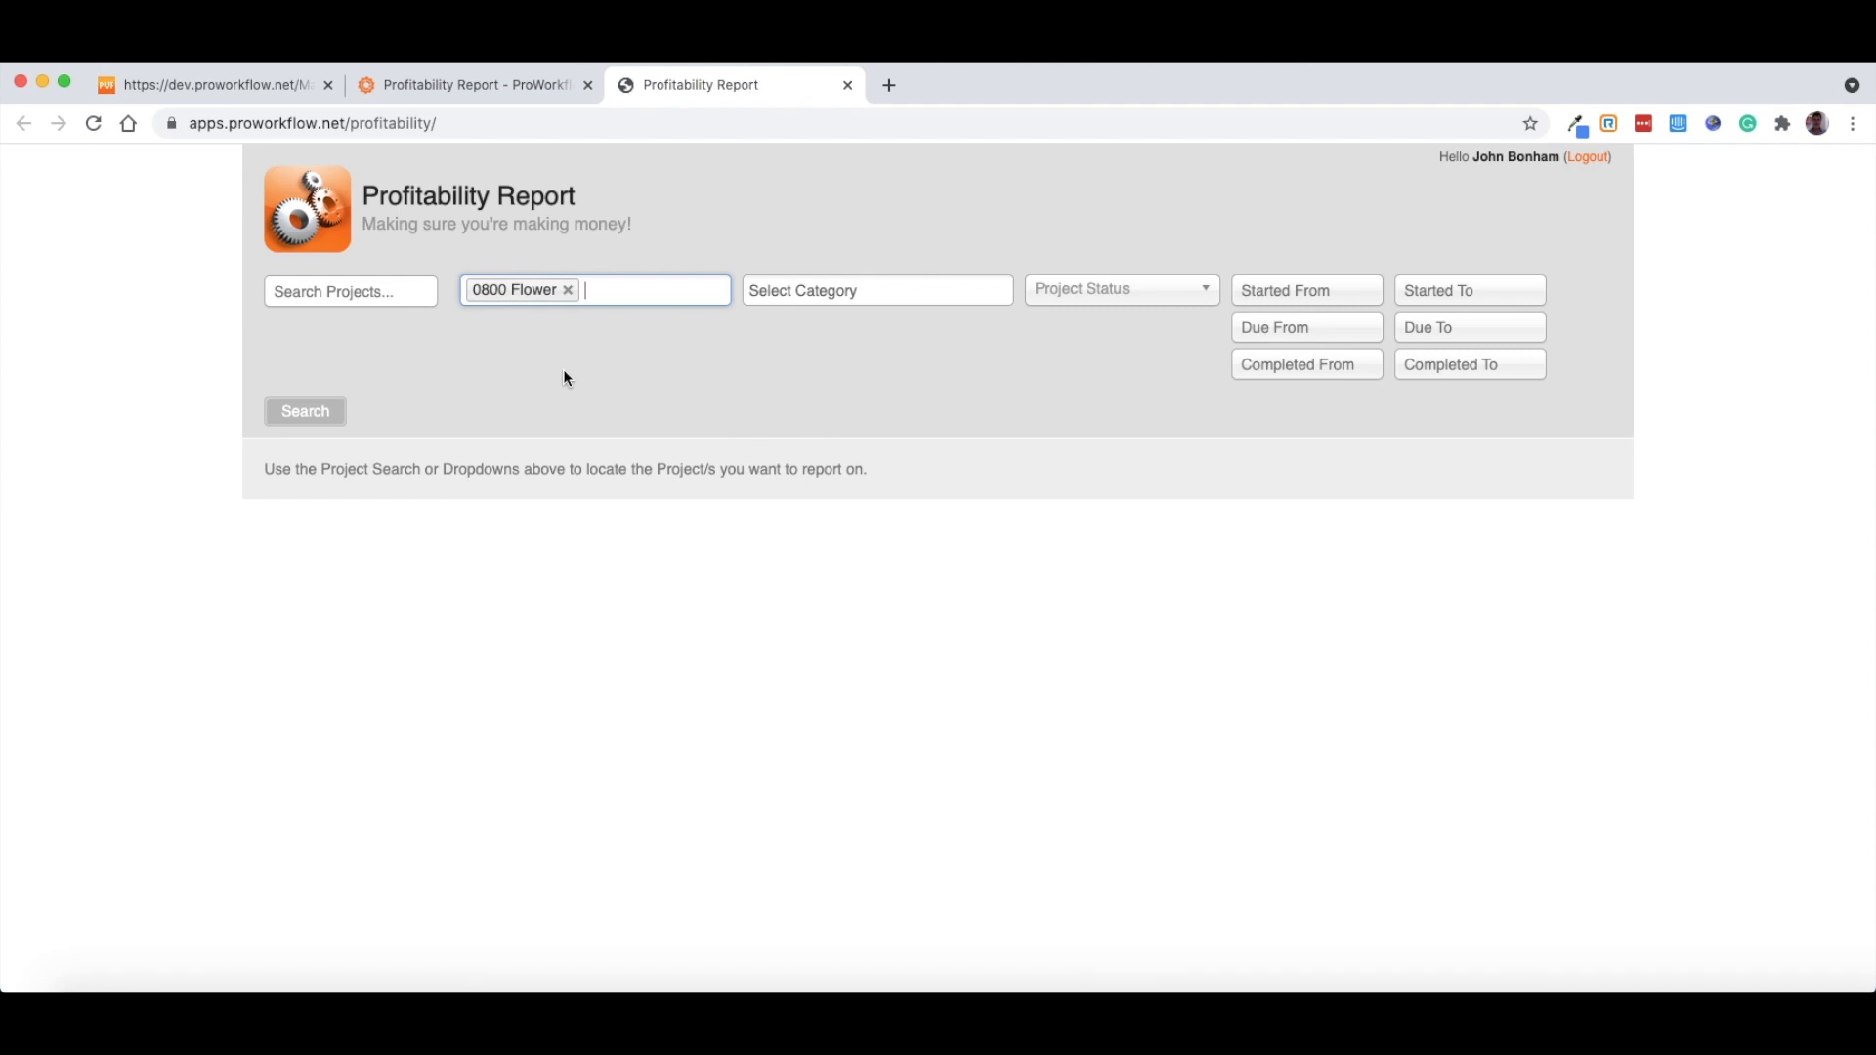
{"action": "left_click", "coordinate": [750, 300]}
{"action": "left_click", "coordinate": [838, 371]}
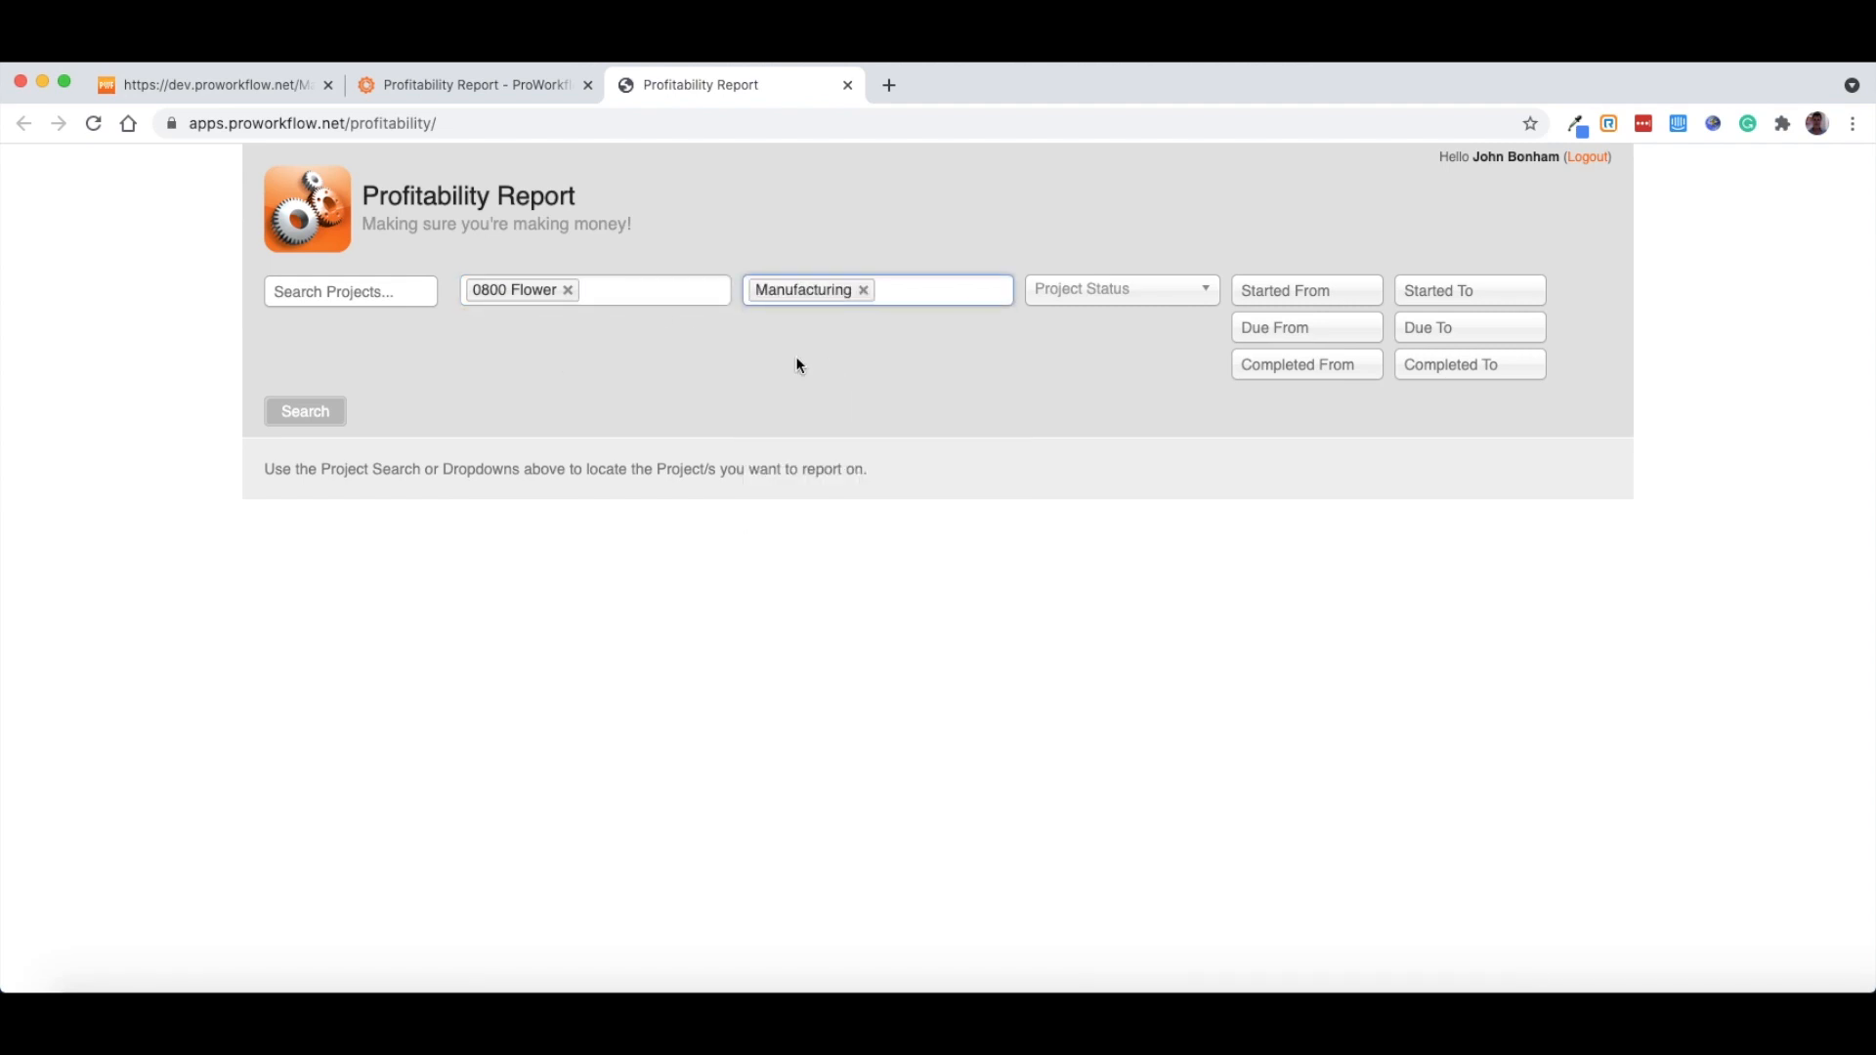
{"action": "left_click", "coordinate": [589, 298]}
{"action": "left_click", "coordinate": [568, 290]}
{"action": "left_click", "coordinate": [864, 290]}
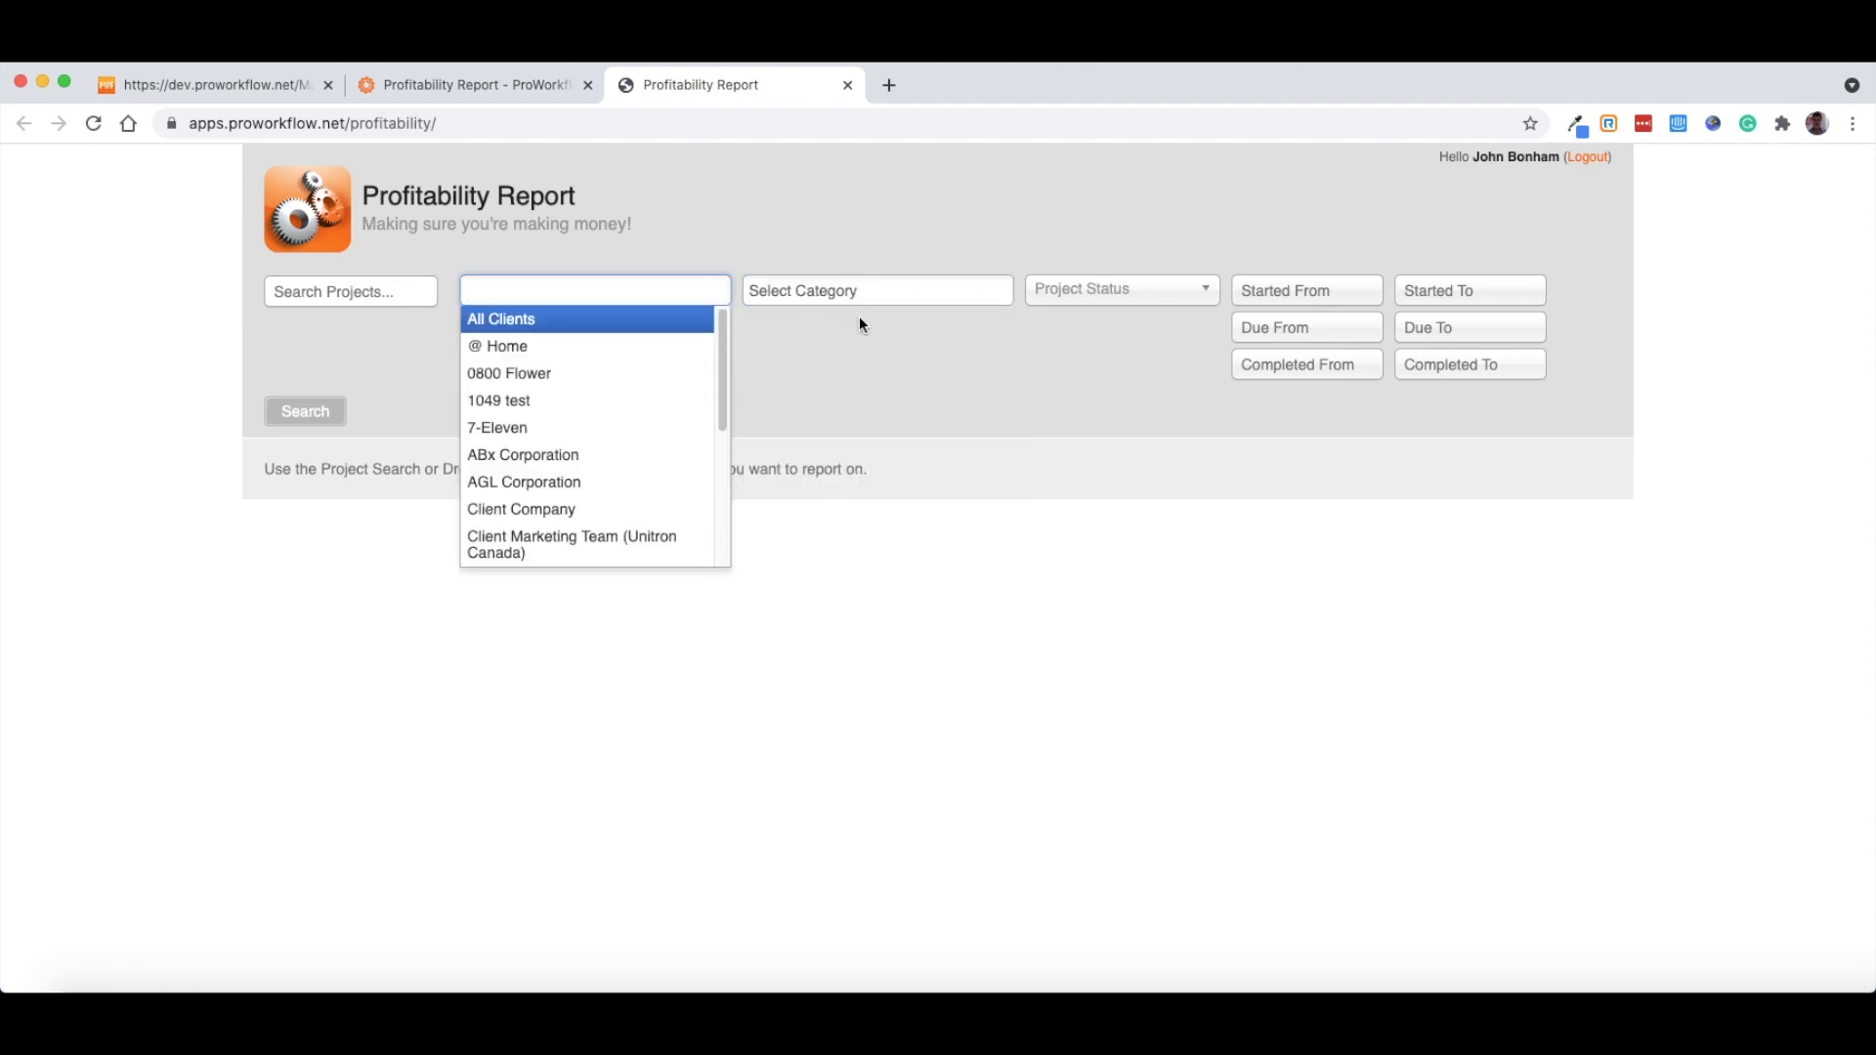
- Search for projects with the filters All Clients, All Categories and project status Active
{"action": "left_click", "coordinate": [671, 295]}
{"action": "left_click", "coordinate": [665, 318]}
{"action": "left_click", "coordinate": [830, 298]}
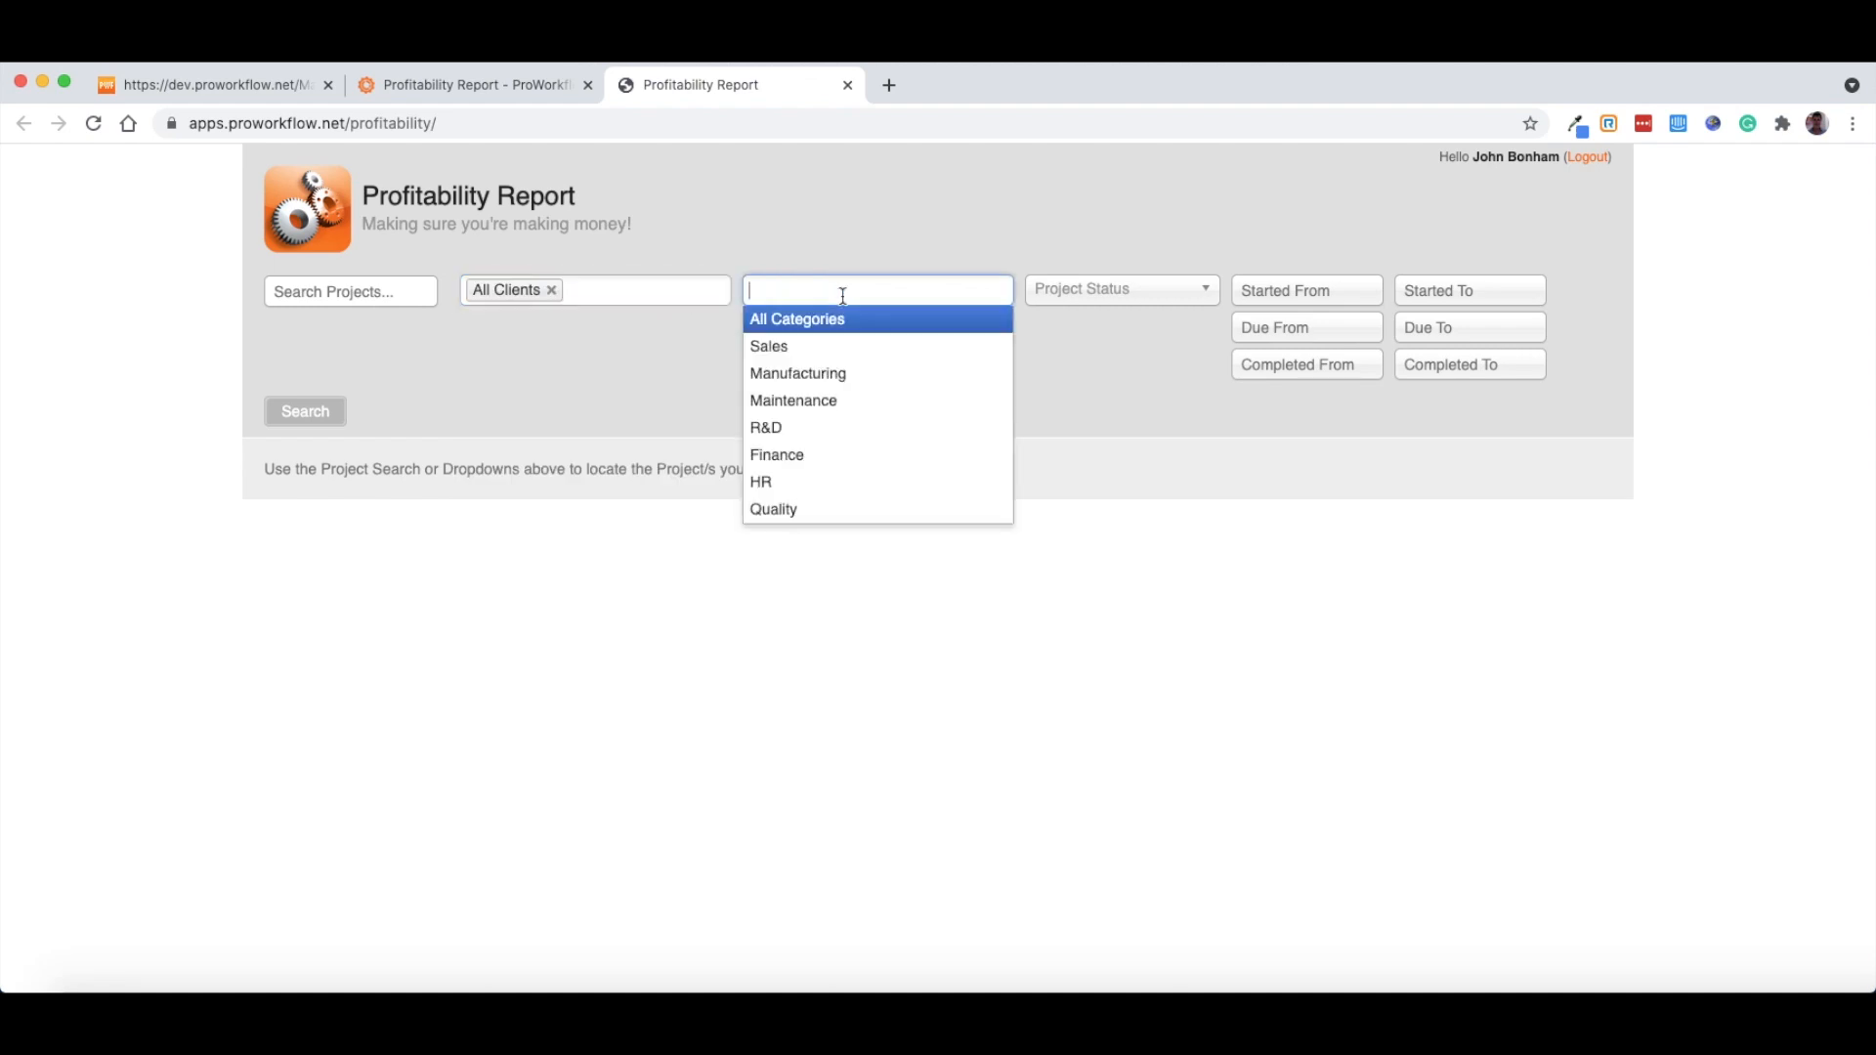
{"action": "left_click", "coordinate": [846, 322]}
{"action": "left_click", "coordinate": [1110, 298]}
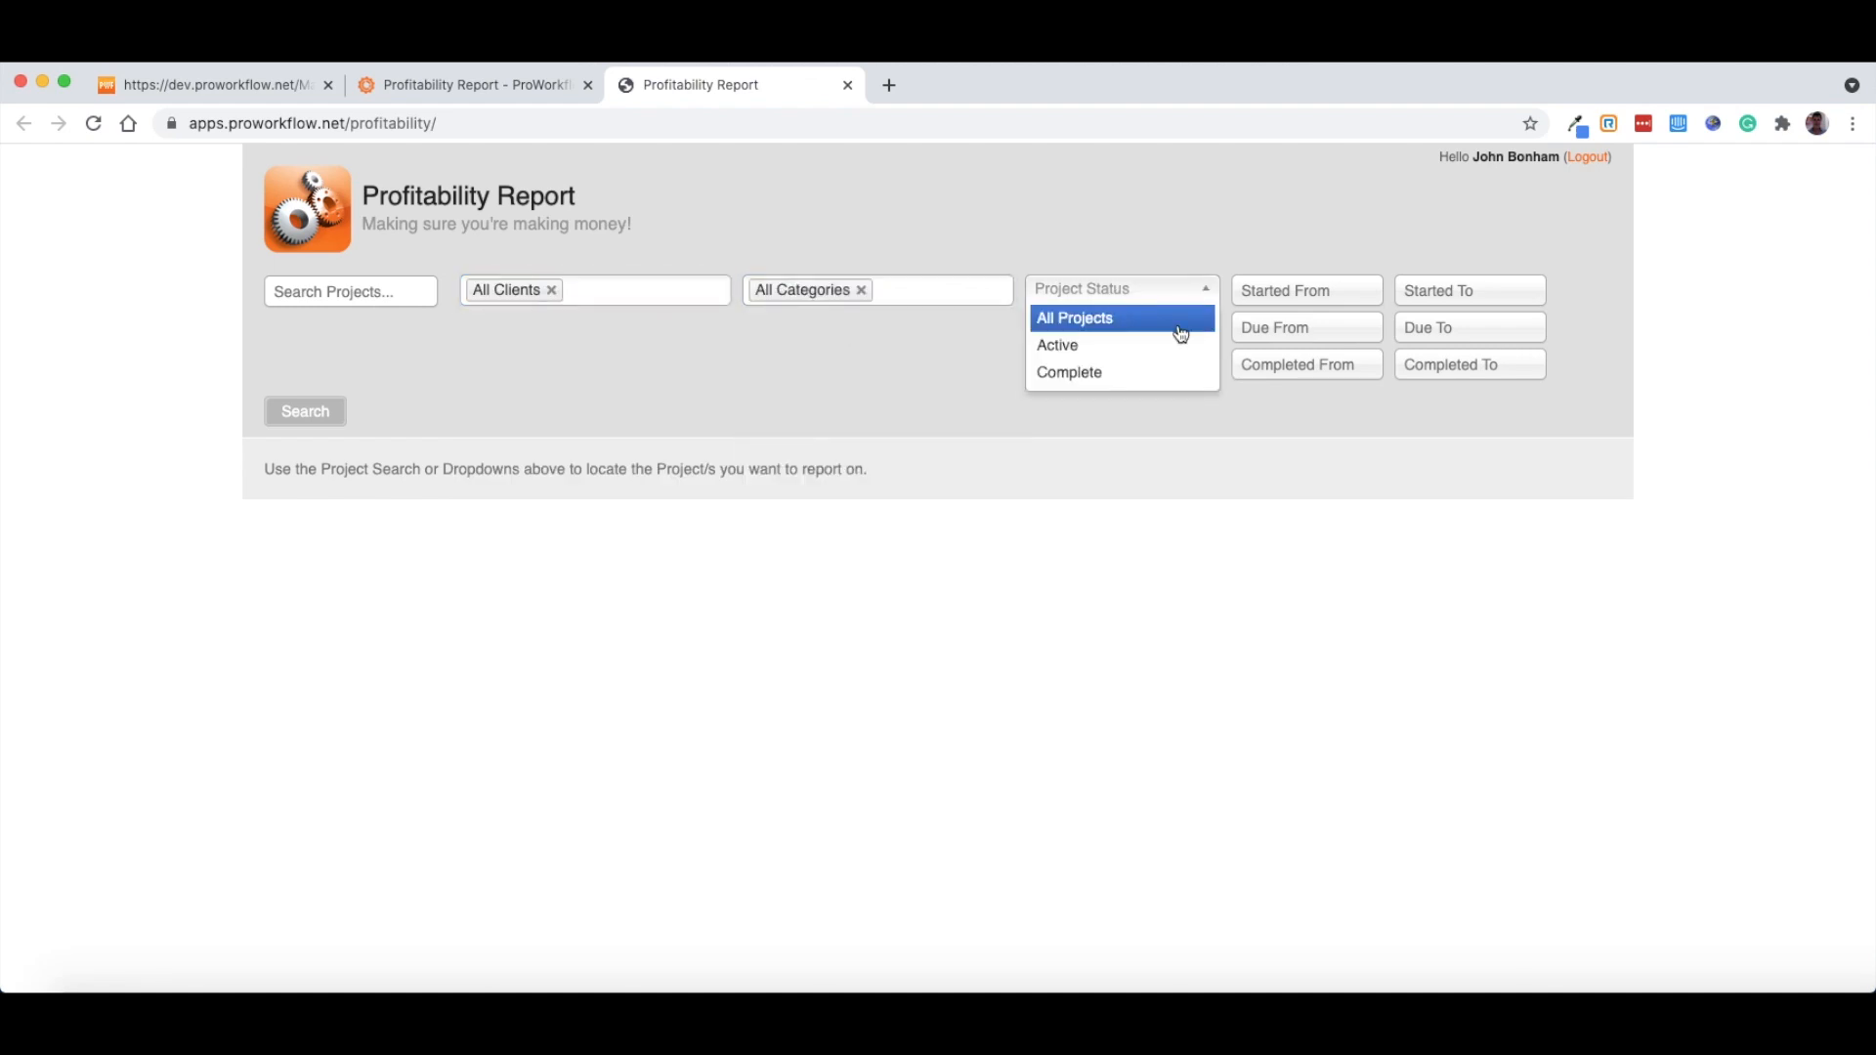
{"action": "left_click", "coordinate": [1128, 344]}
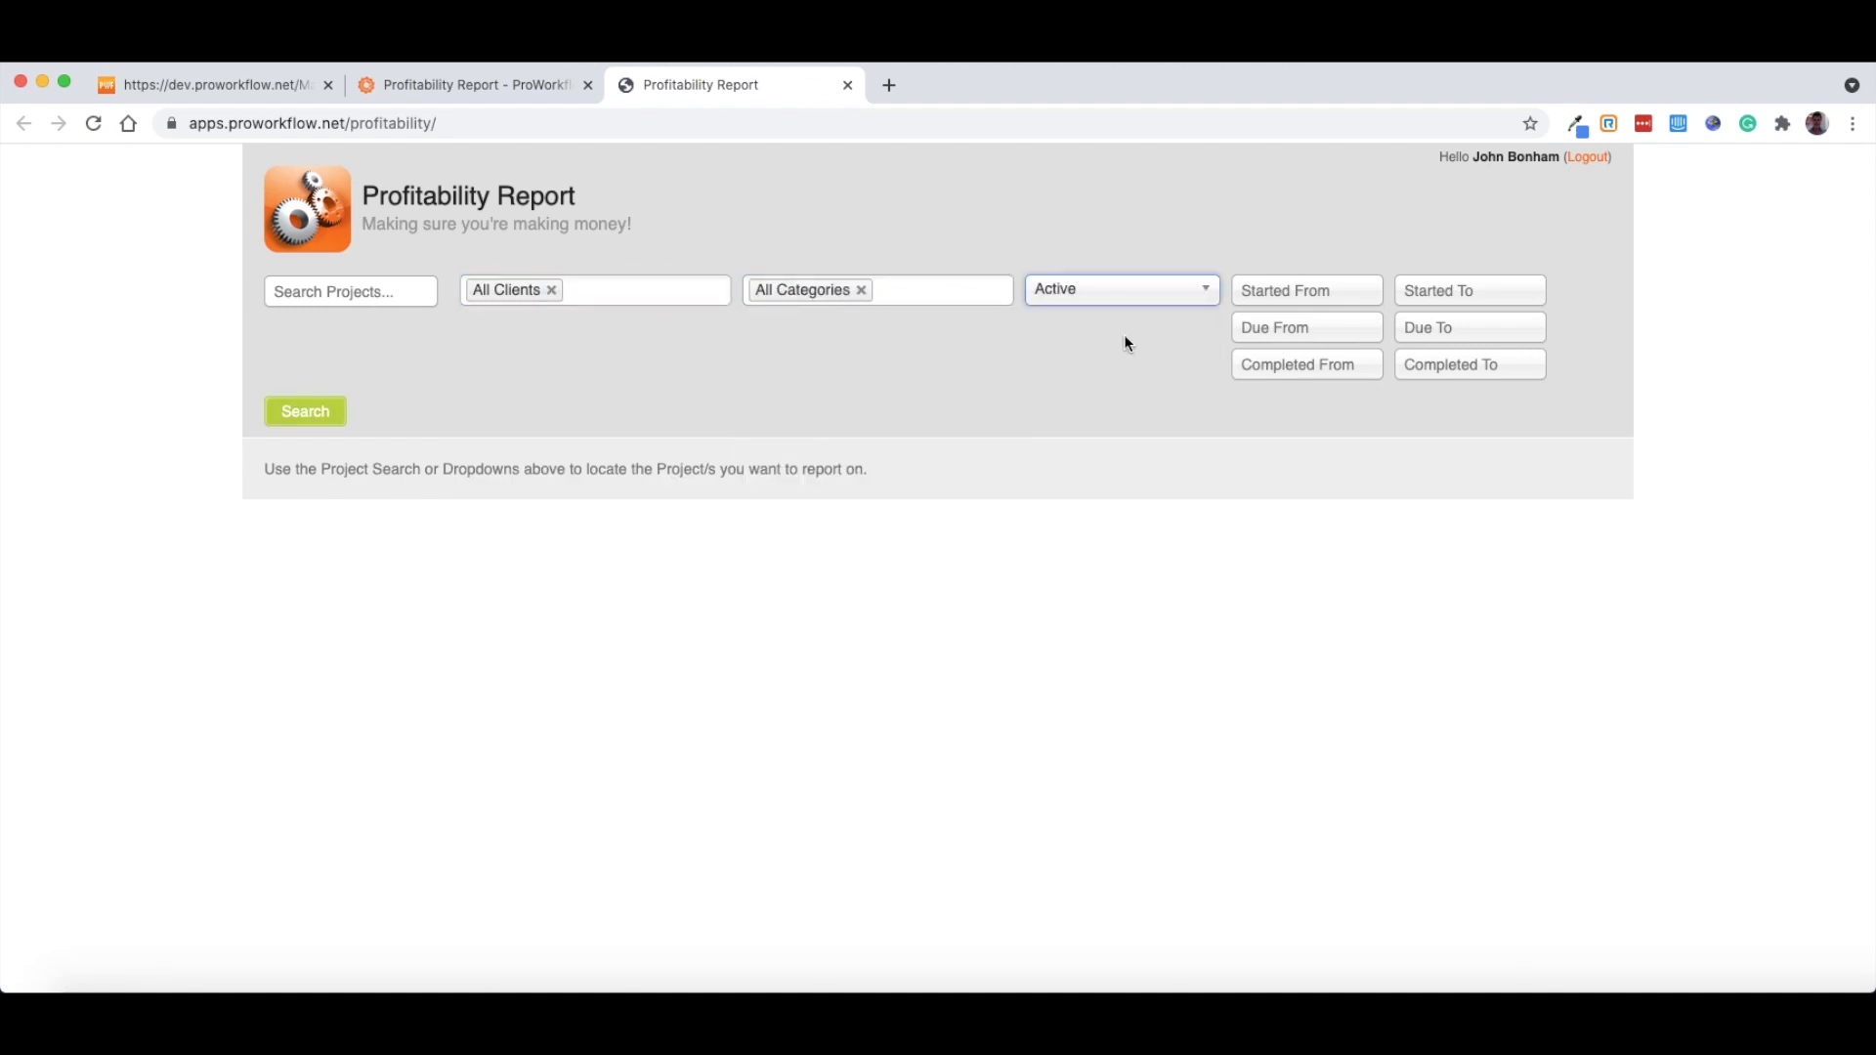
{"action": "left_click", "coordinate": [303, 408]}
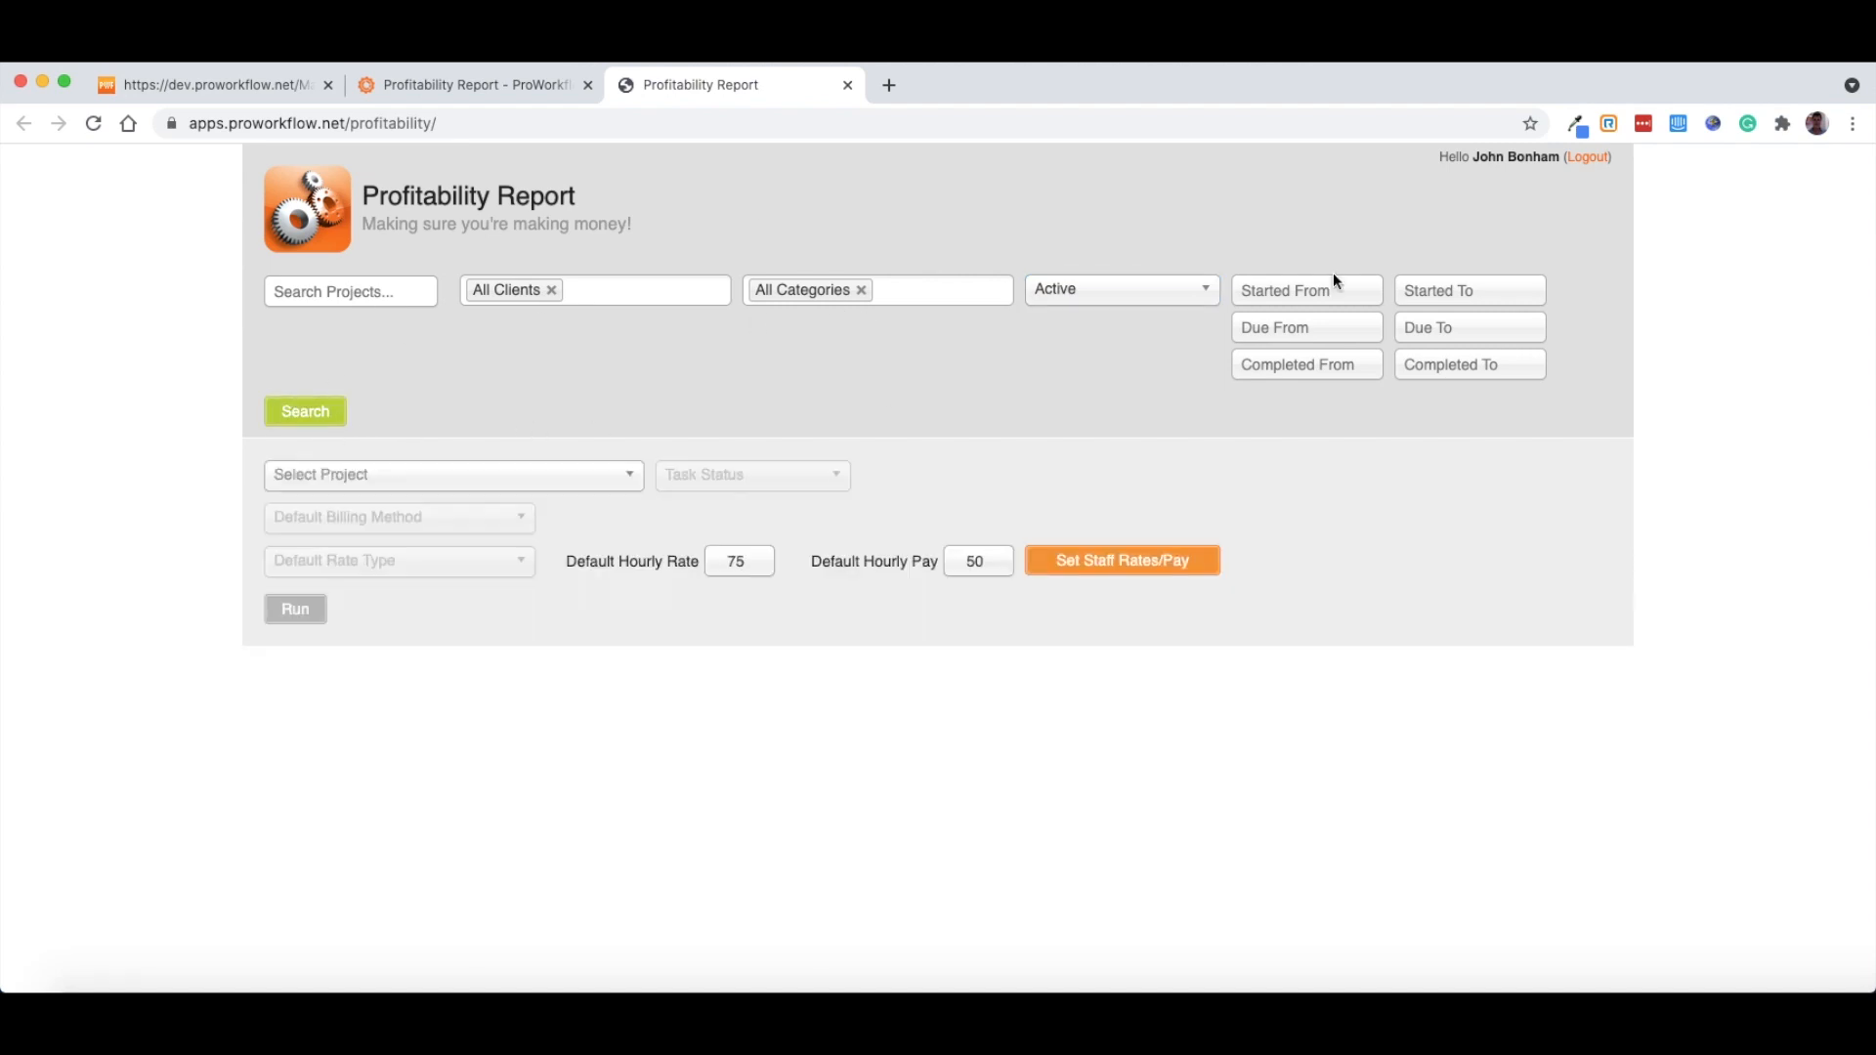
- Set the report to cover All Projects with the task status All Tasks
{"action": "left_click", "coordinate": [406, 479]}
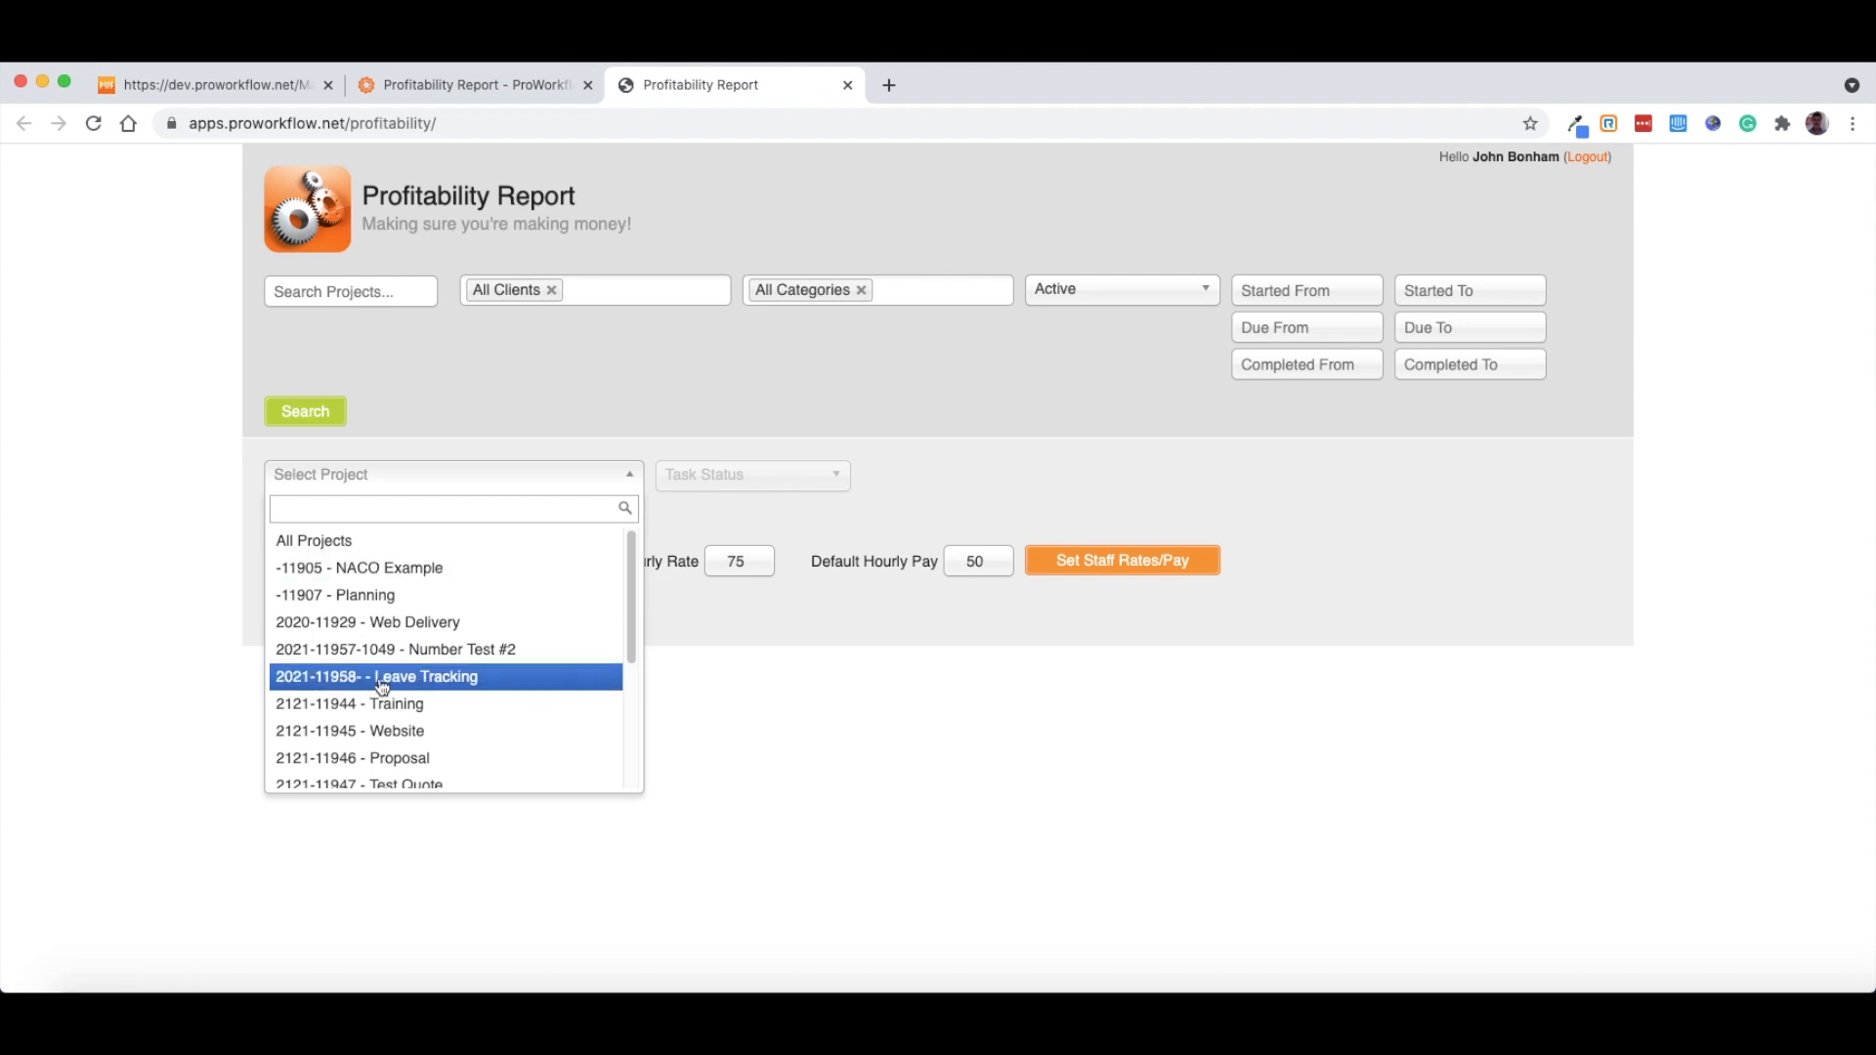
{"action": "left_click", "coordinate": [358, 545]}
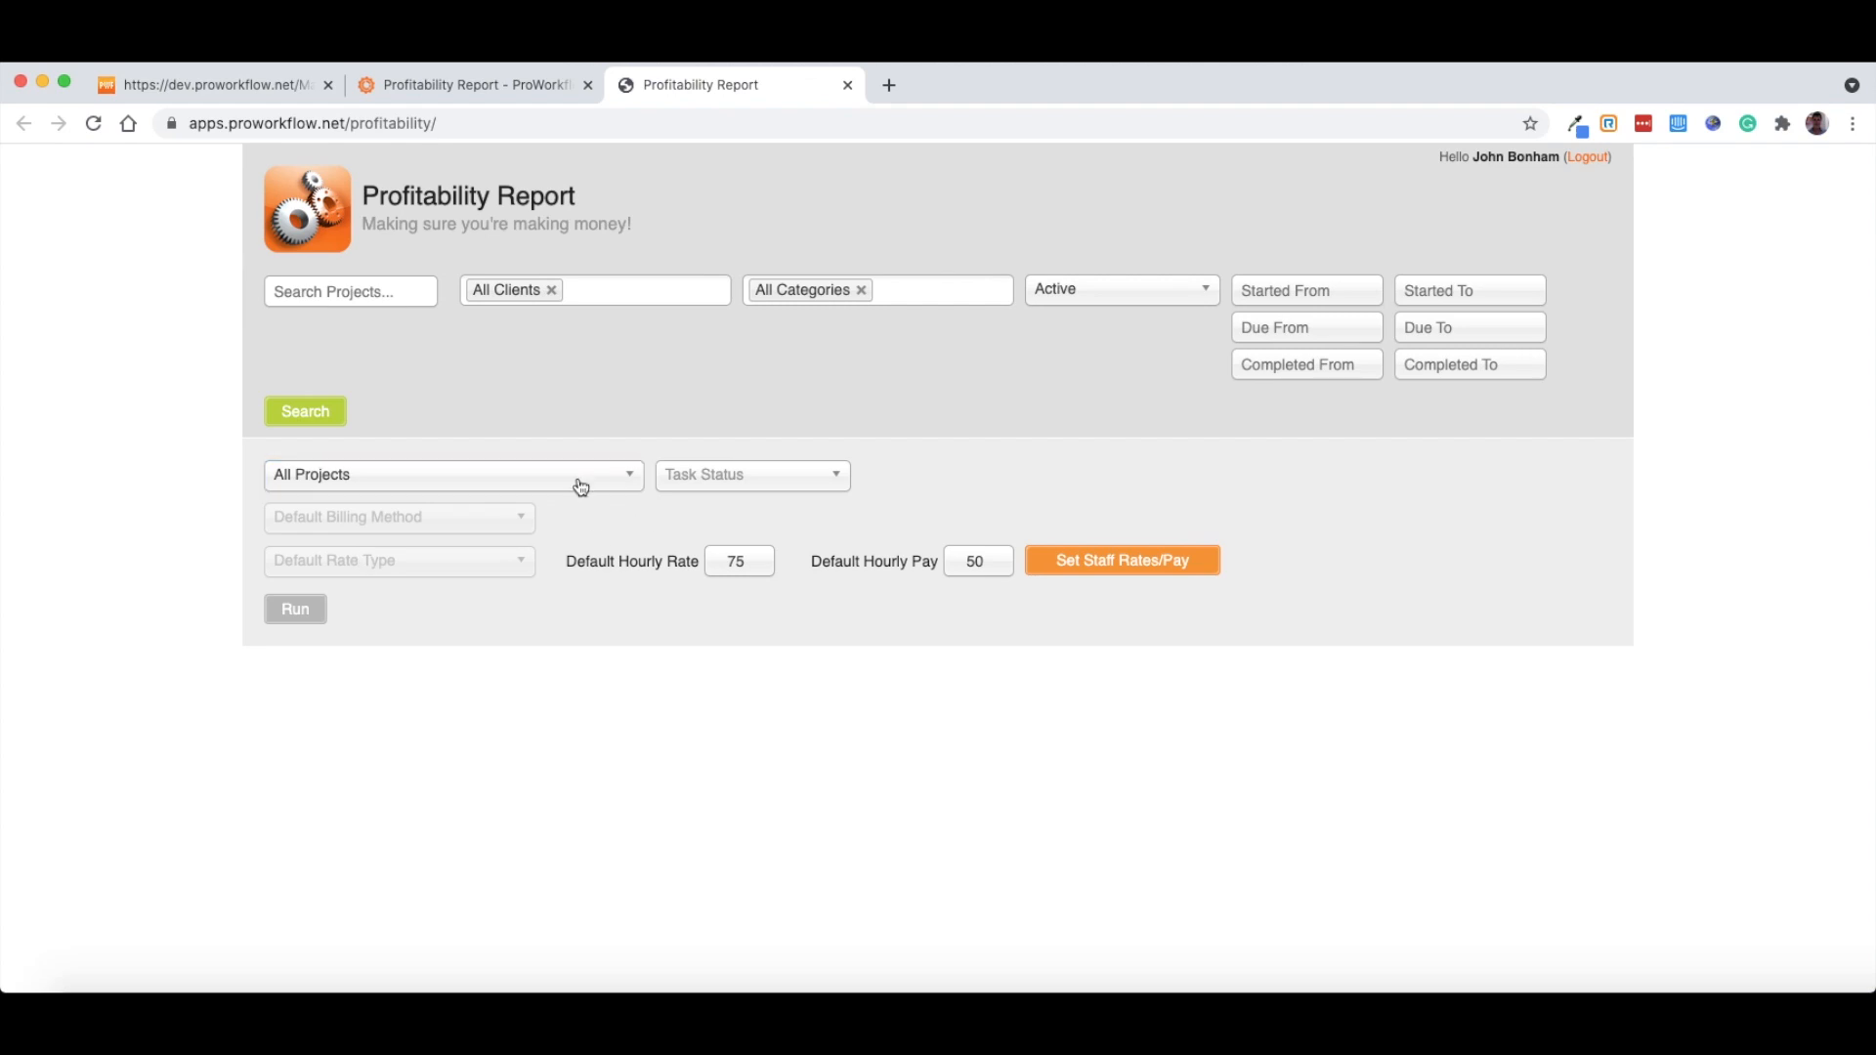
{"action": "left_click", "coordinate": [743, 473]}
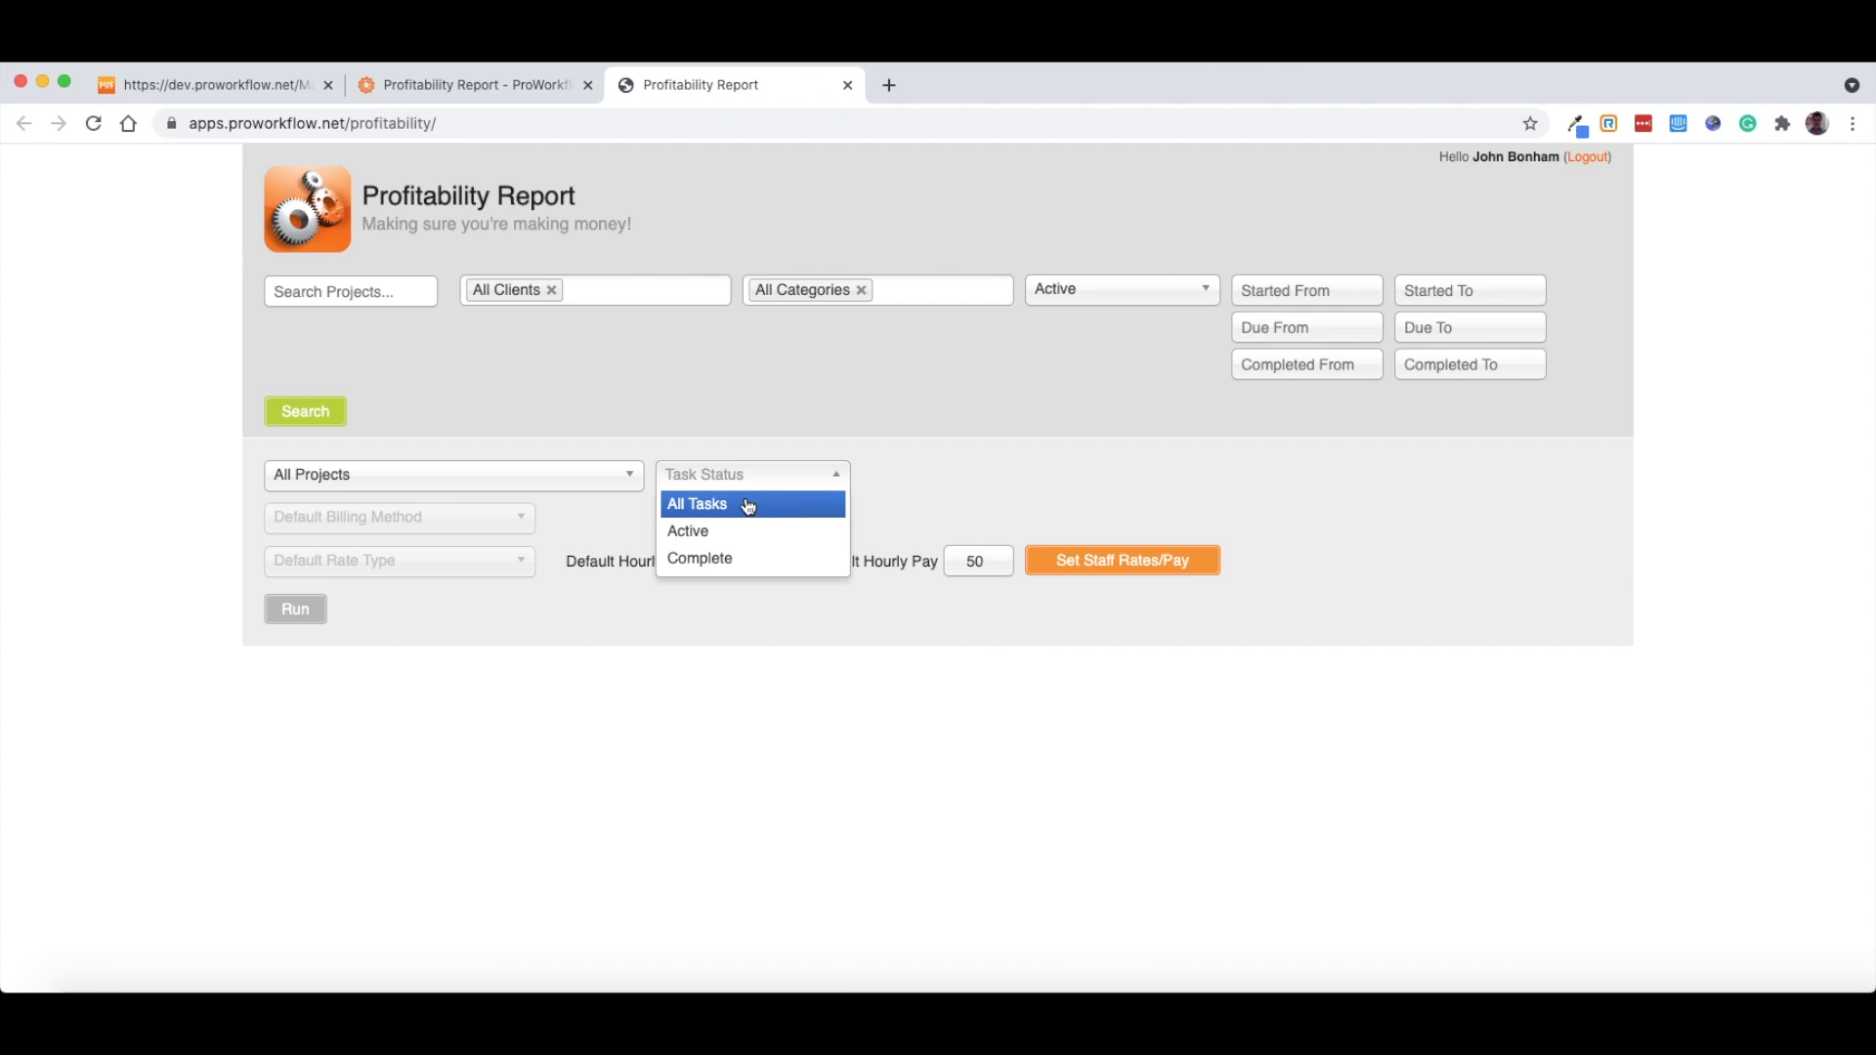
{"action": "left_click", "coordinate": [748, 505]}
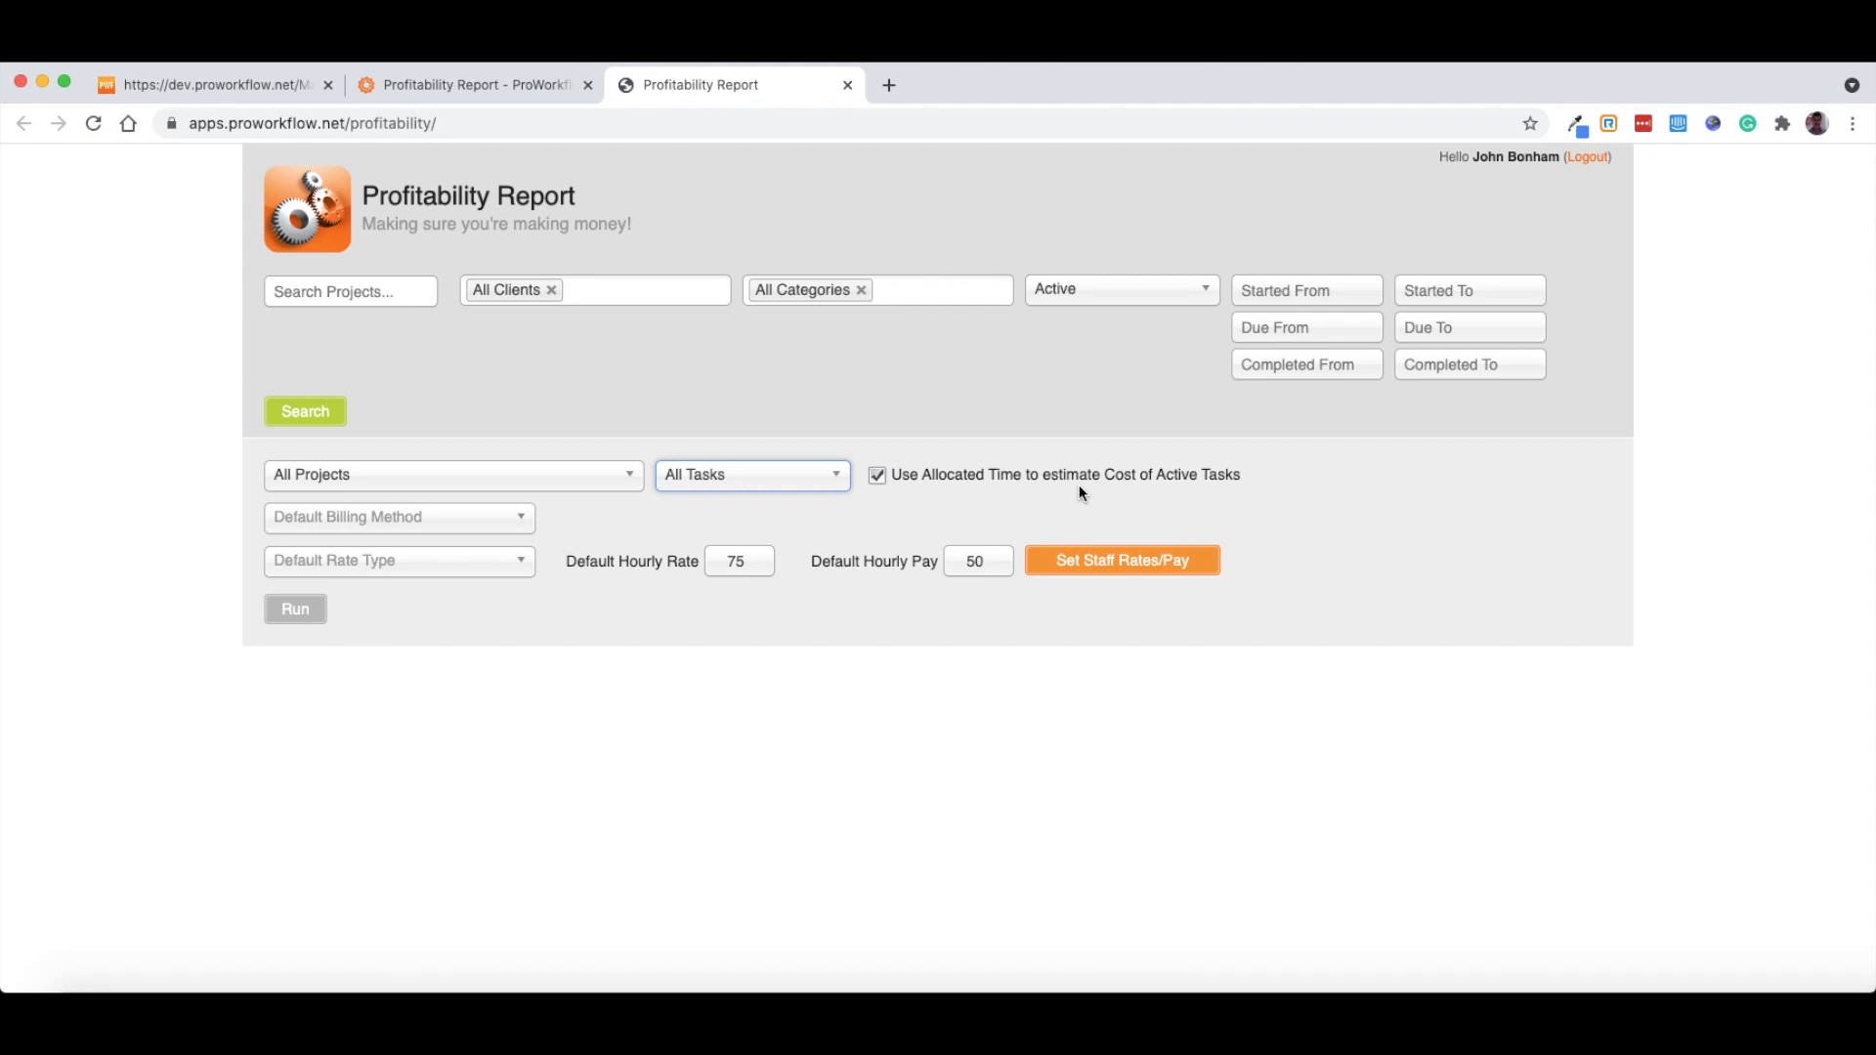
{"action": "left_click", "coordinate": [819, 479]}
{"action": "left_click", "coordinate": [803, 526]}
{"action": "left_click", "coordinate": [1016, 498]}
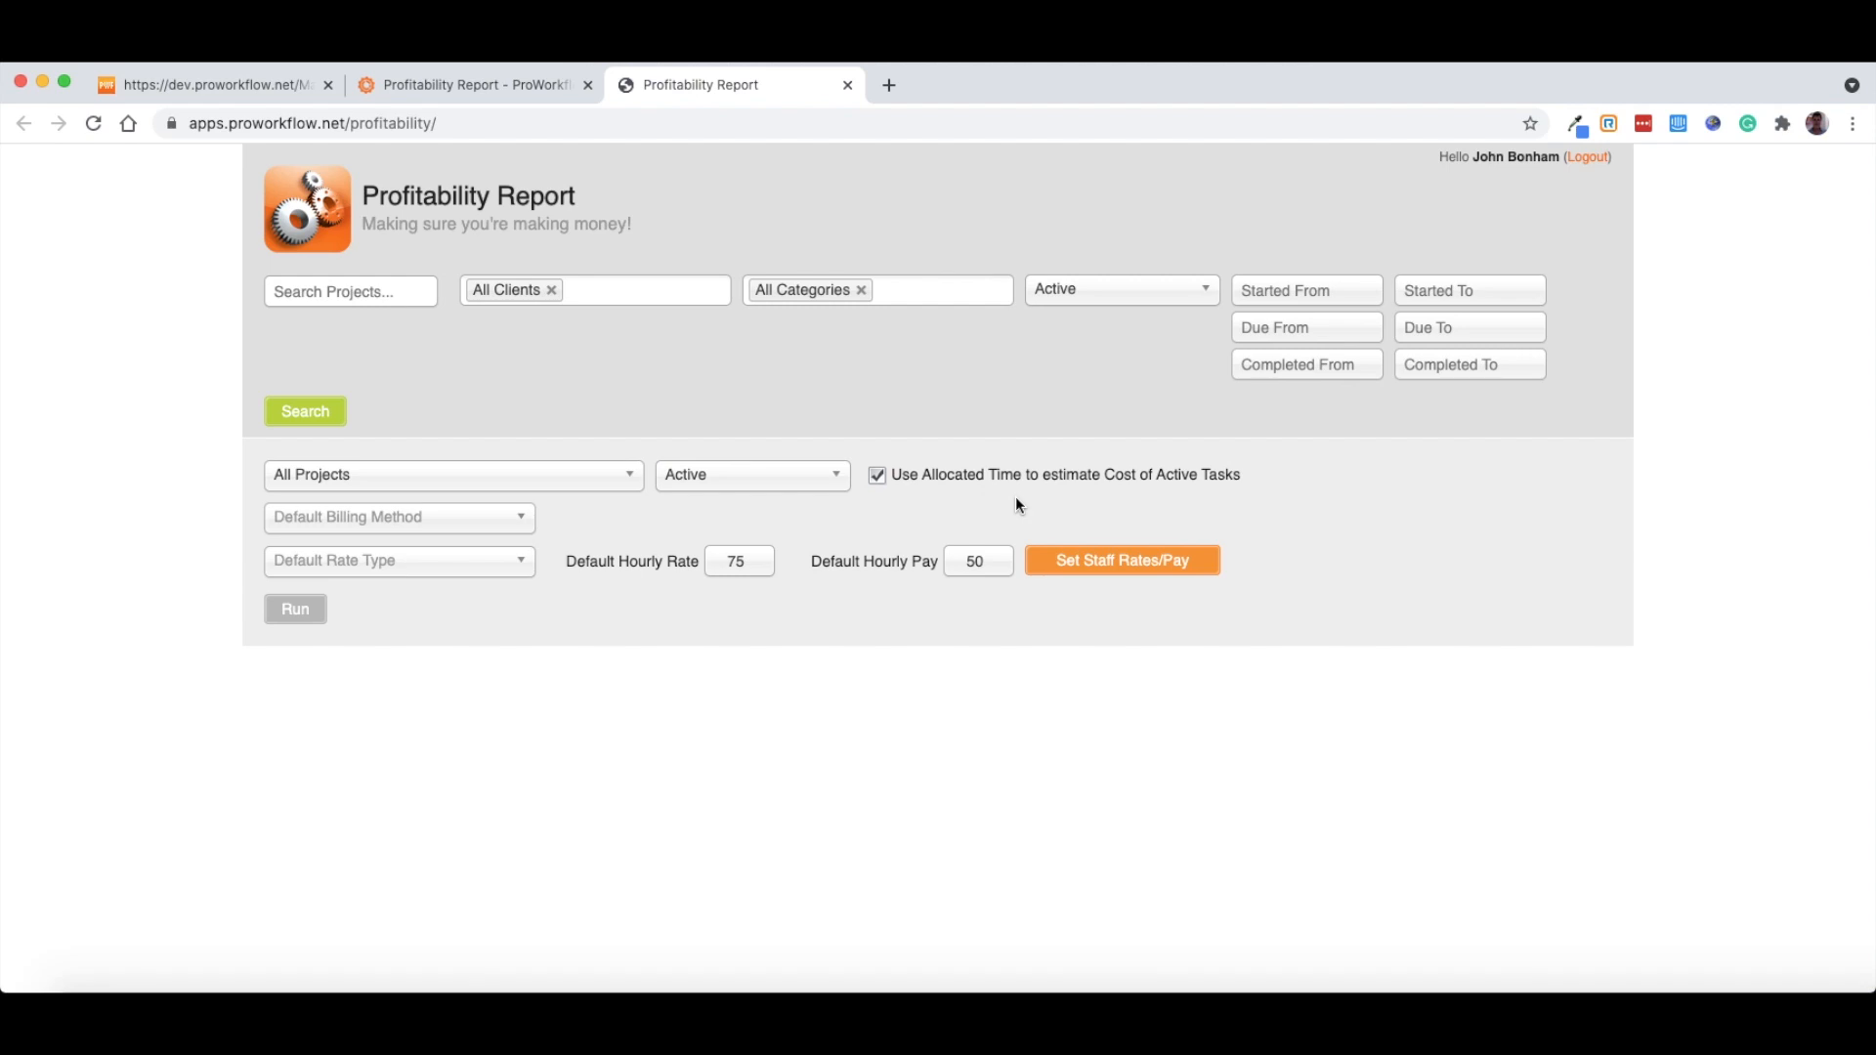
{"action": "left_click", "coordinate": [774, 476]}
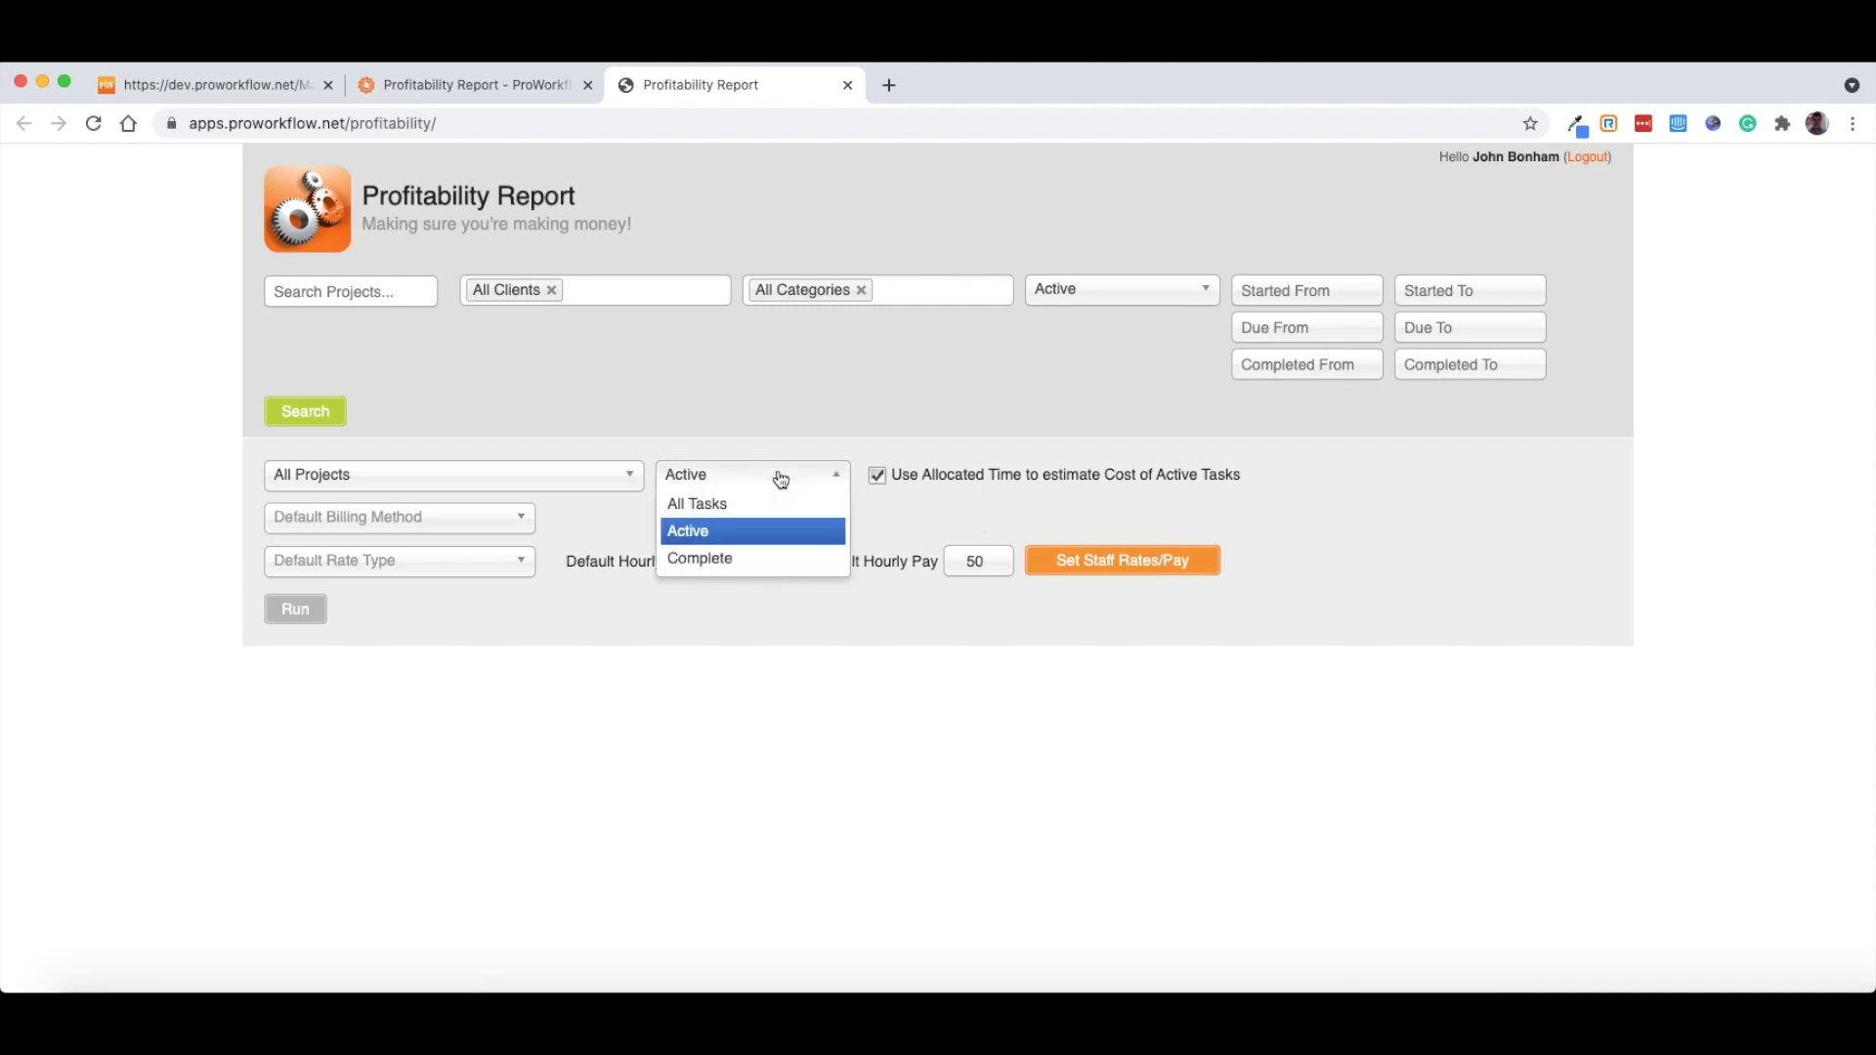
{"action": "left_click", "coordinate": [768, 555]}
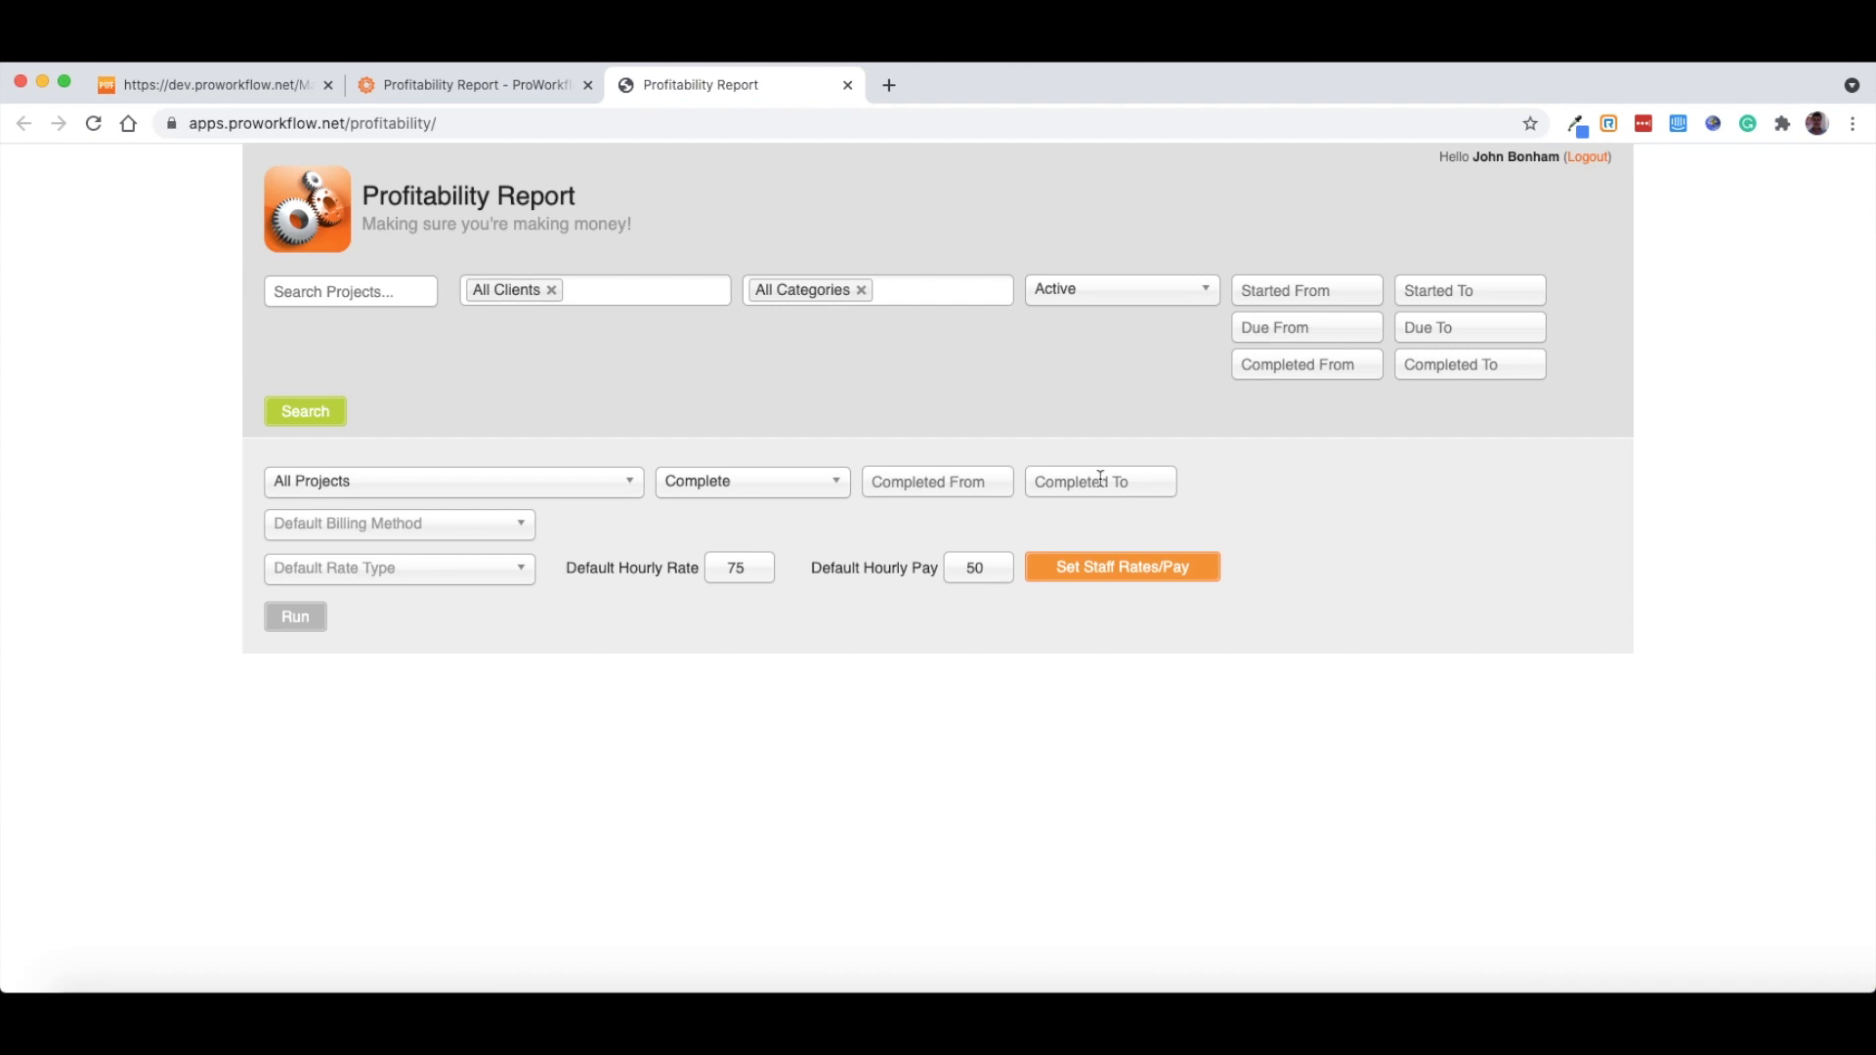
{"action": "left_click", "coordinate": [765, 484]}
{"action": "left_click", "coordinate": [767, 507]}
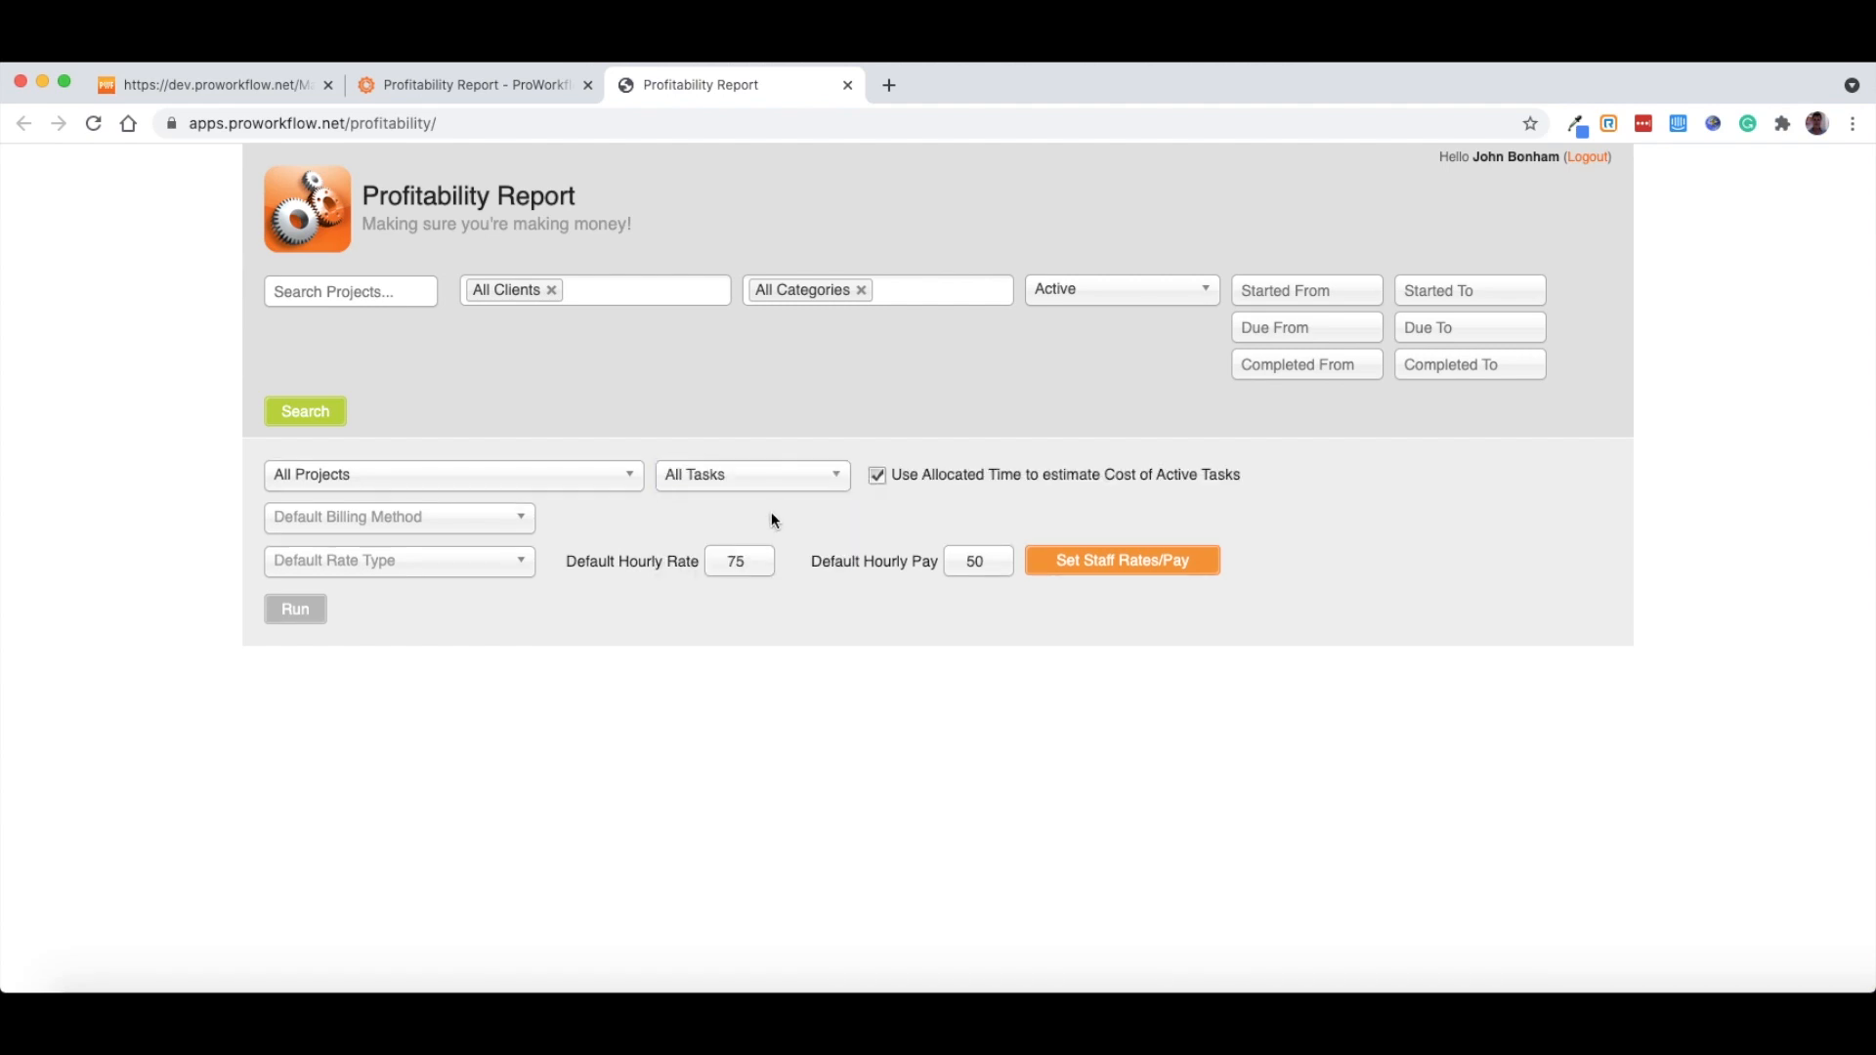
- Set the default billing method to Task Allocated Hours
{"action": "left_click", "coordinate": [505, 524]}
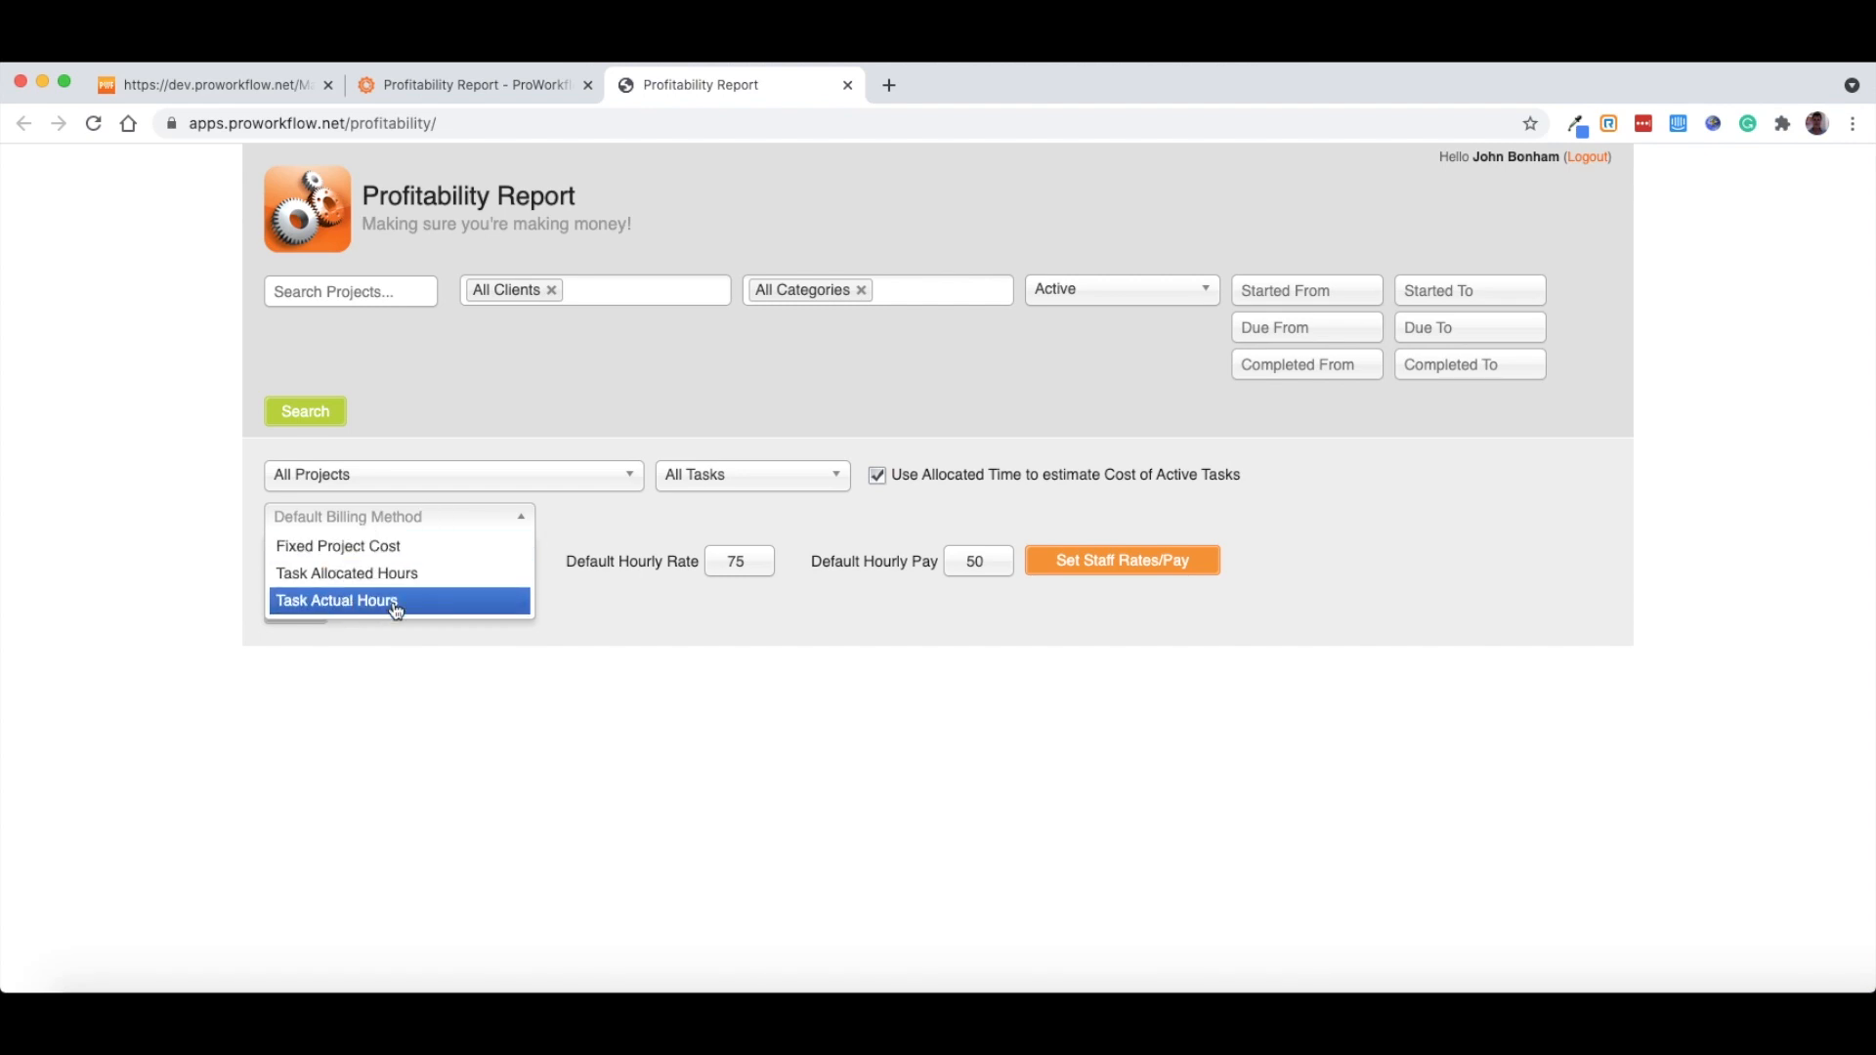
{"action": "left_click", "coordinate": [465, 575]}
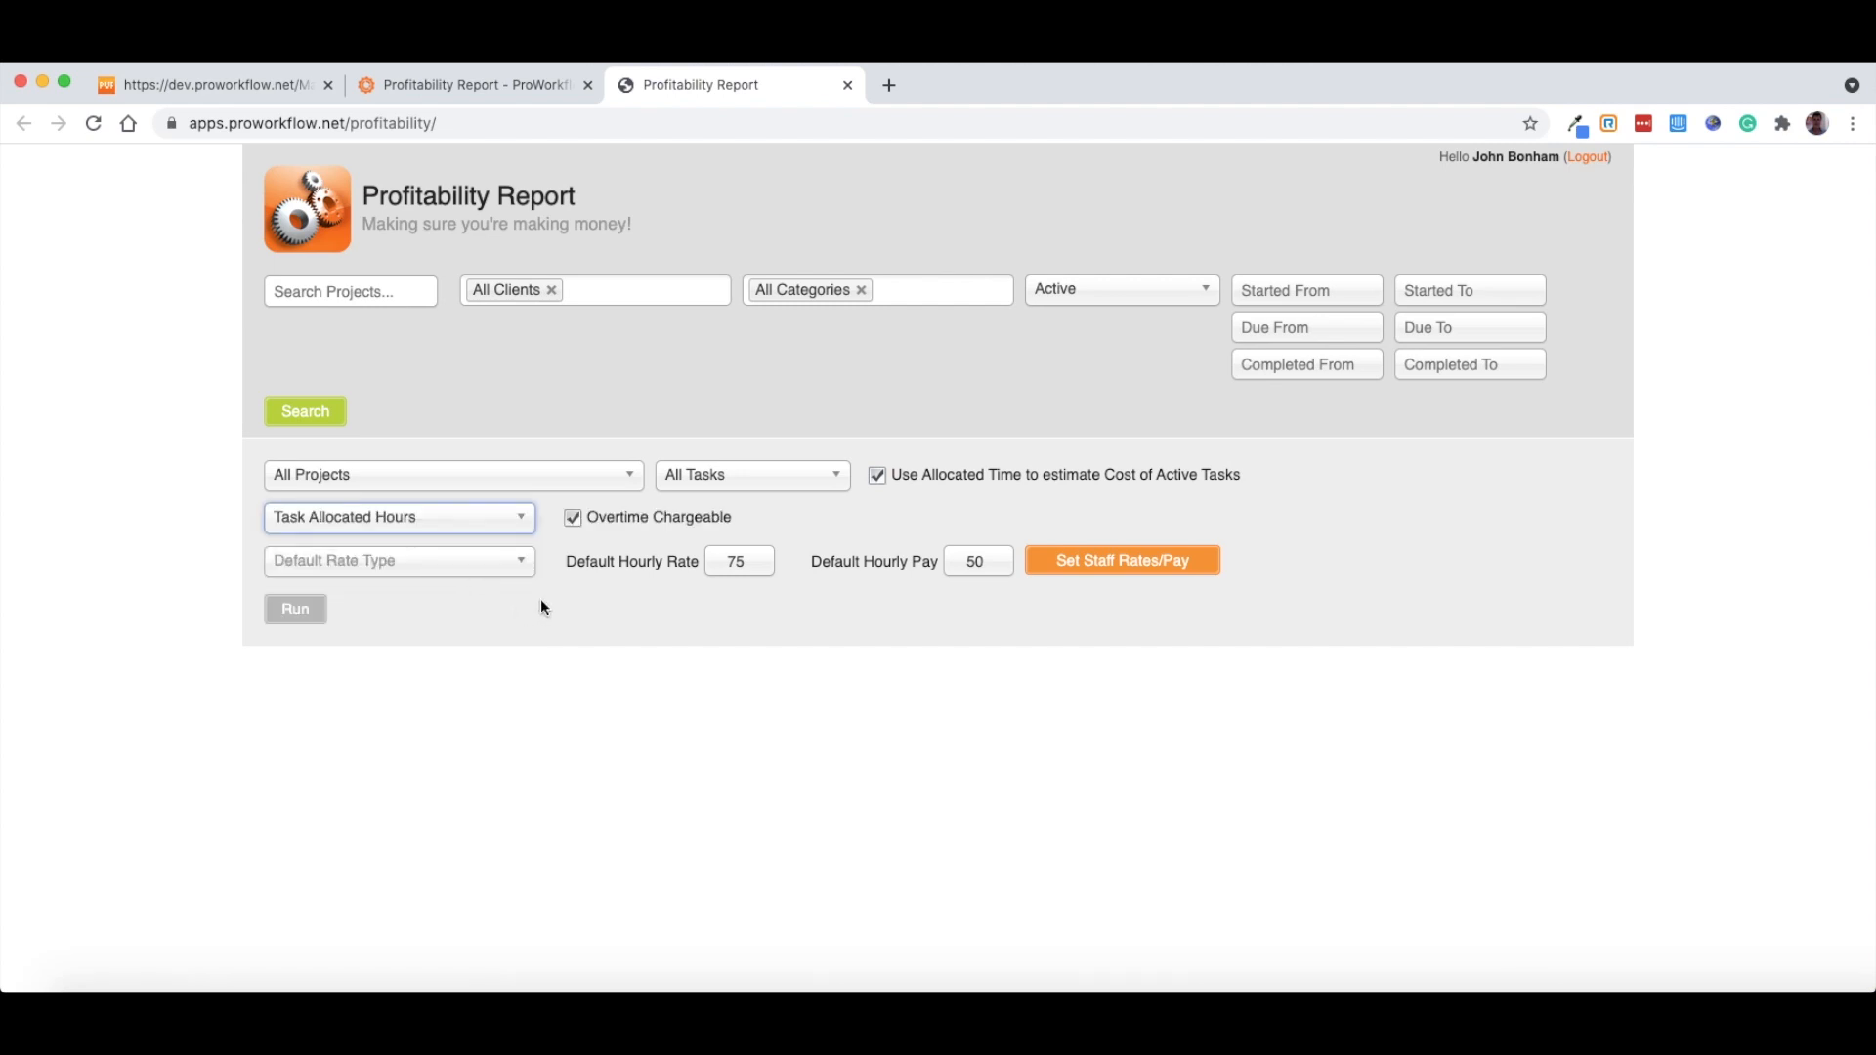
{"action": "left_click", "coordinate": [446, 512]}
{"action": "left_click", "coordinate": [431, 548]}
{"action": "left_click", "coordinate": [471, 525]}
{"action": "left_click", "coordinate": [473, 603]}
{"action": "left_click", "coordinate": [444, 523]}
{"action": "left_click", "coordinate": [461, 574]}
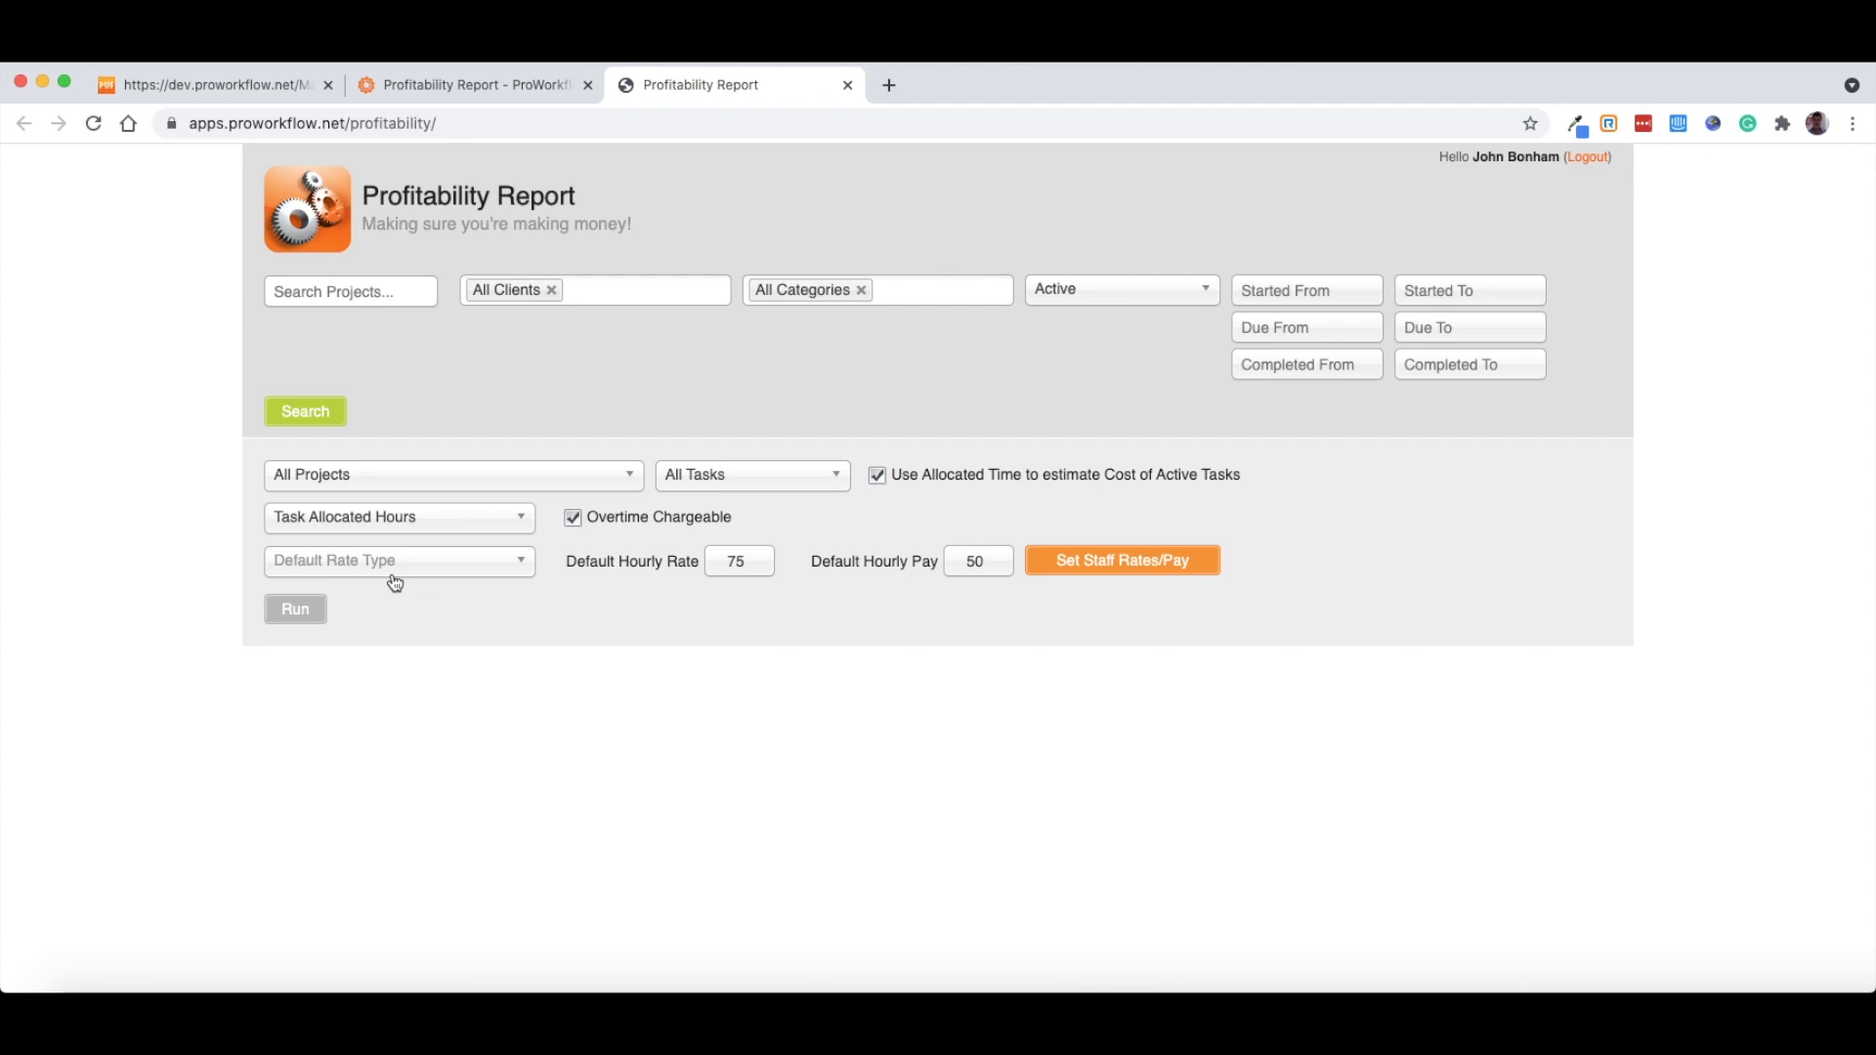
- Review the hourly pay and rate settings for individual staff members, and close them without changes
{"action": "left_click", "coordinate": [1138, 574]}
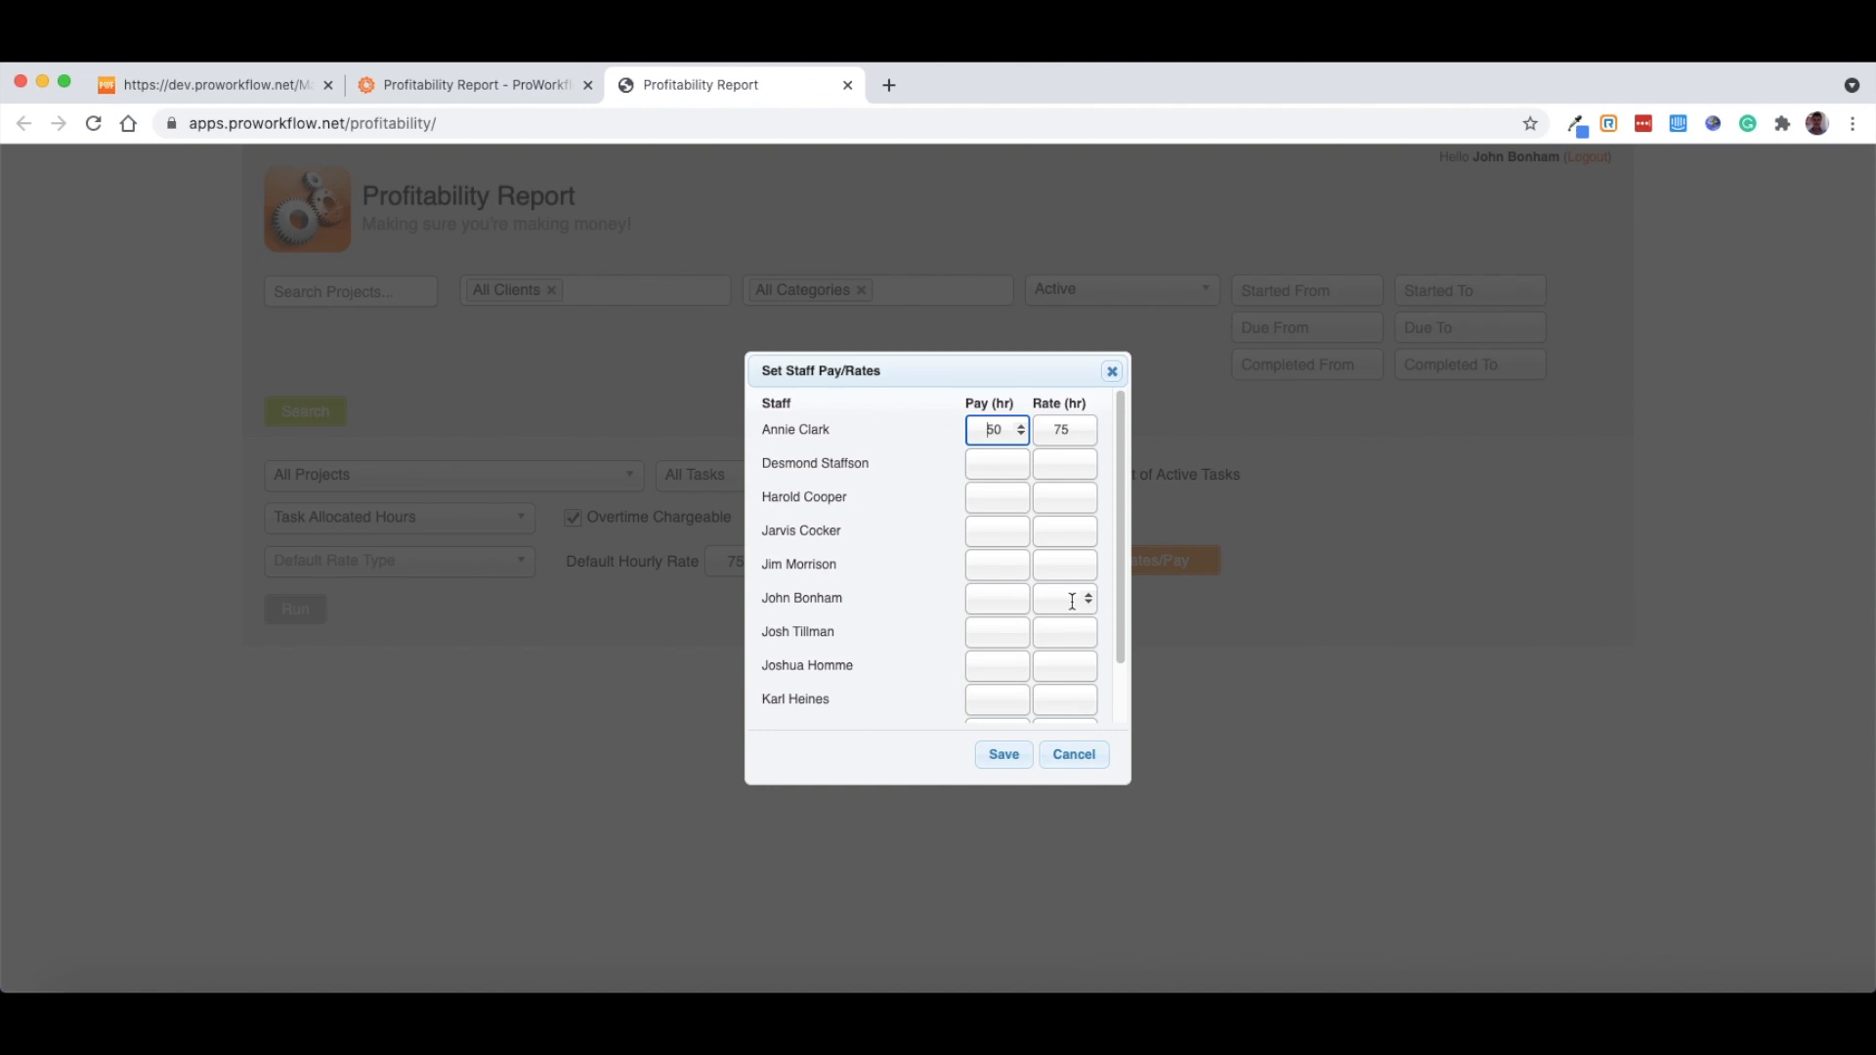
{"action": "left_click", "coordinate": [1113, 371]}
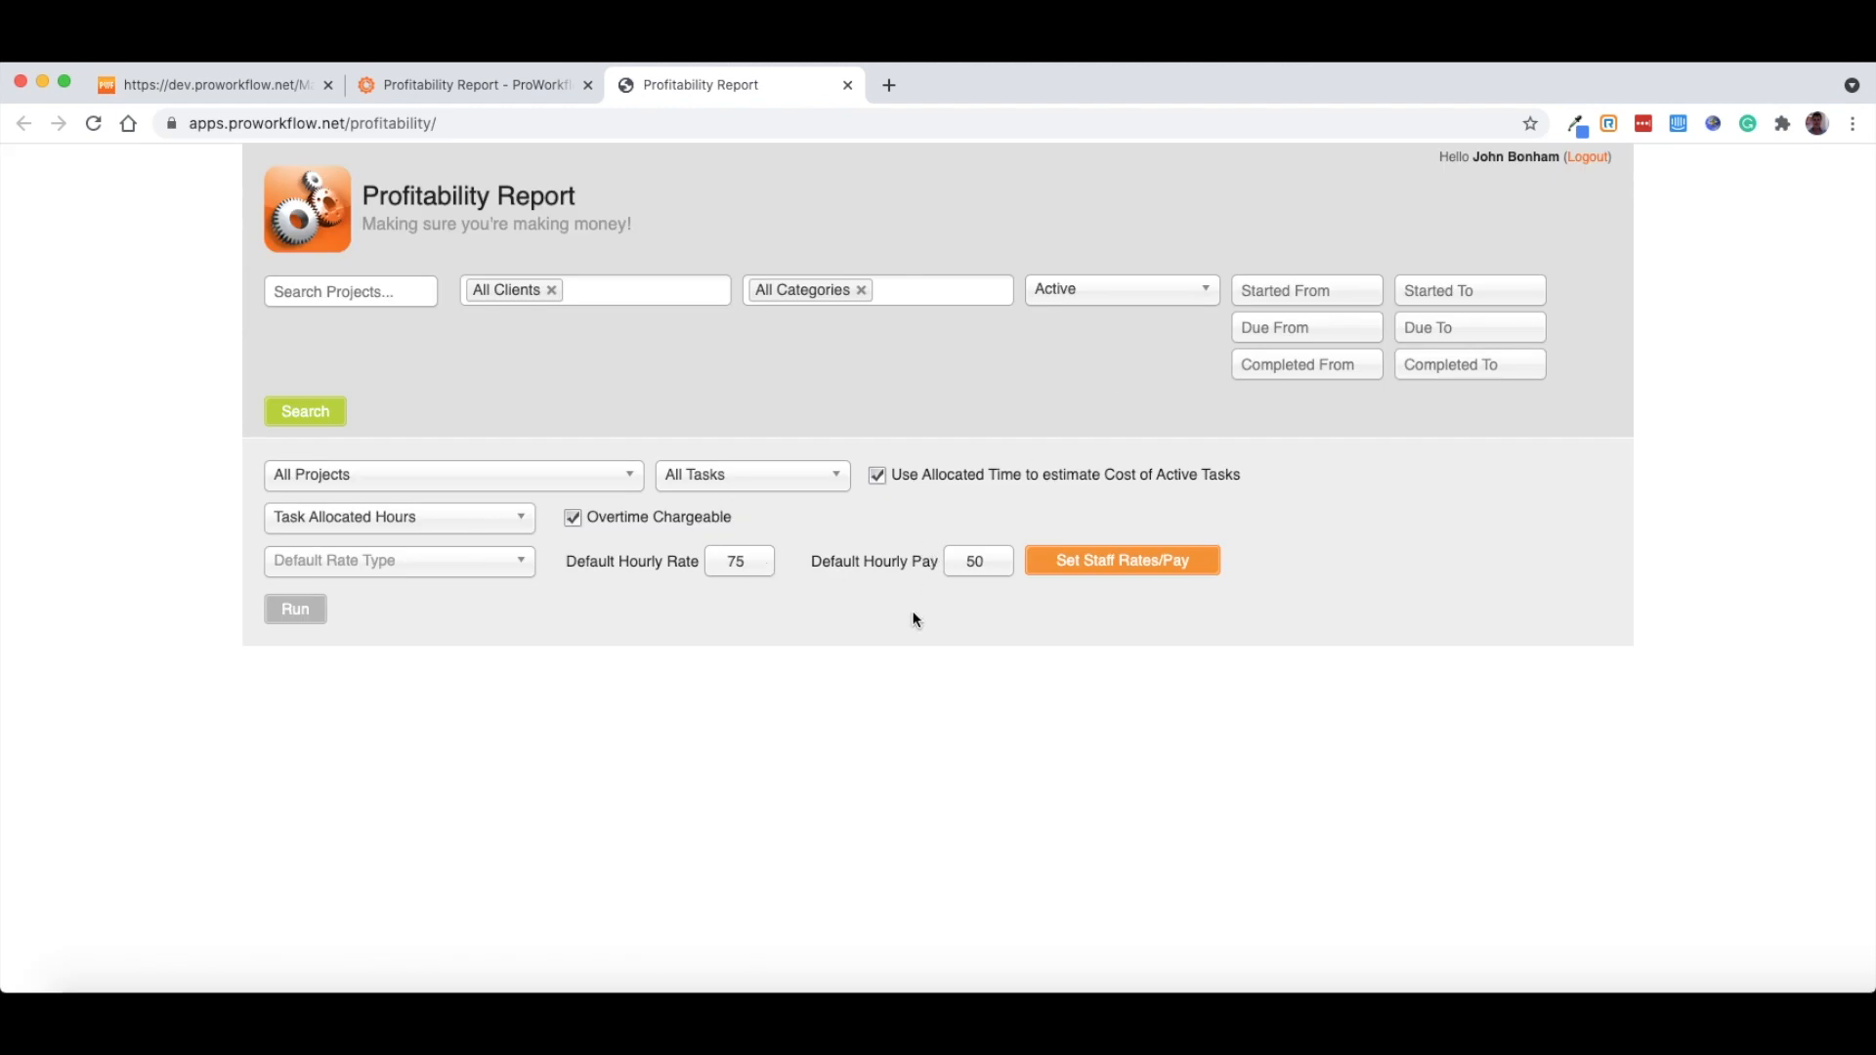
- Set the default rate type to Staff Rate and run the profitability report
{"action": "left_click", "coordinate": [467, 570]}
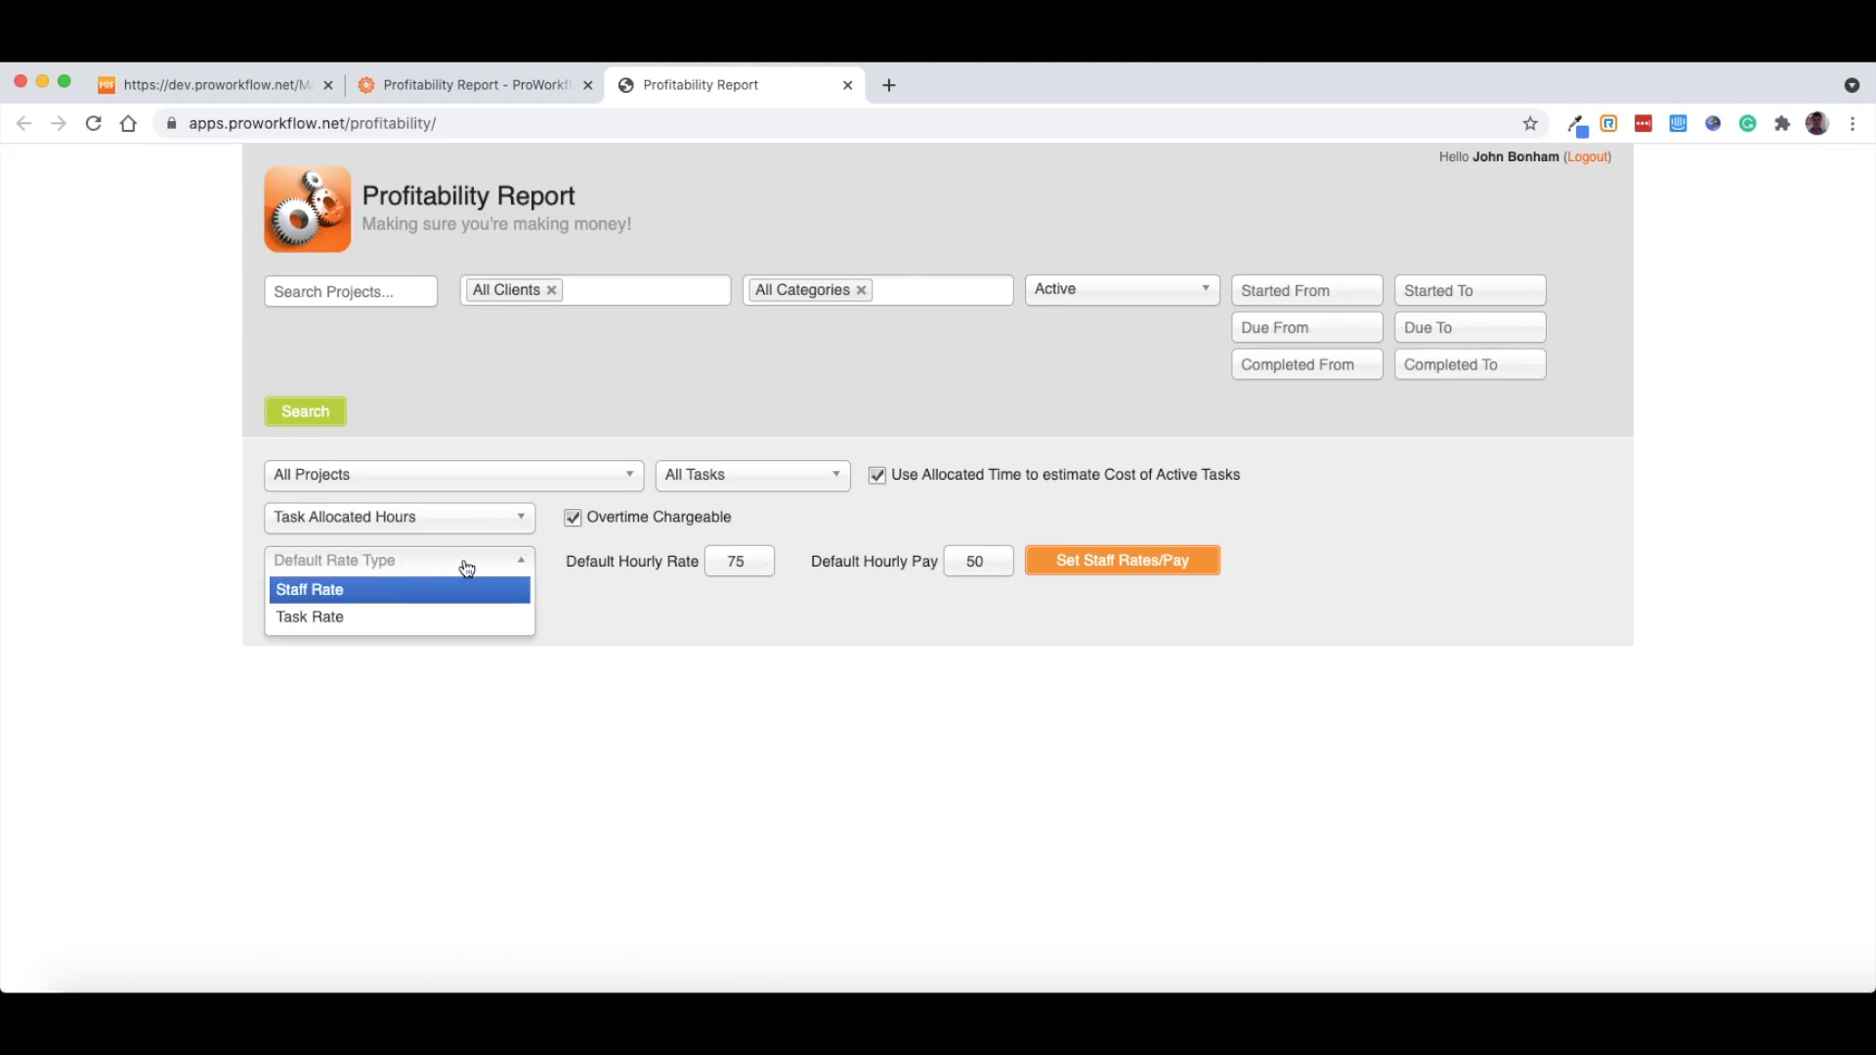
{"action": "left_click", "coordinate": [471, 589]}
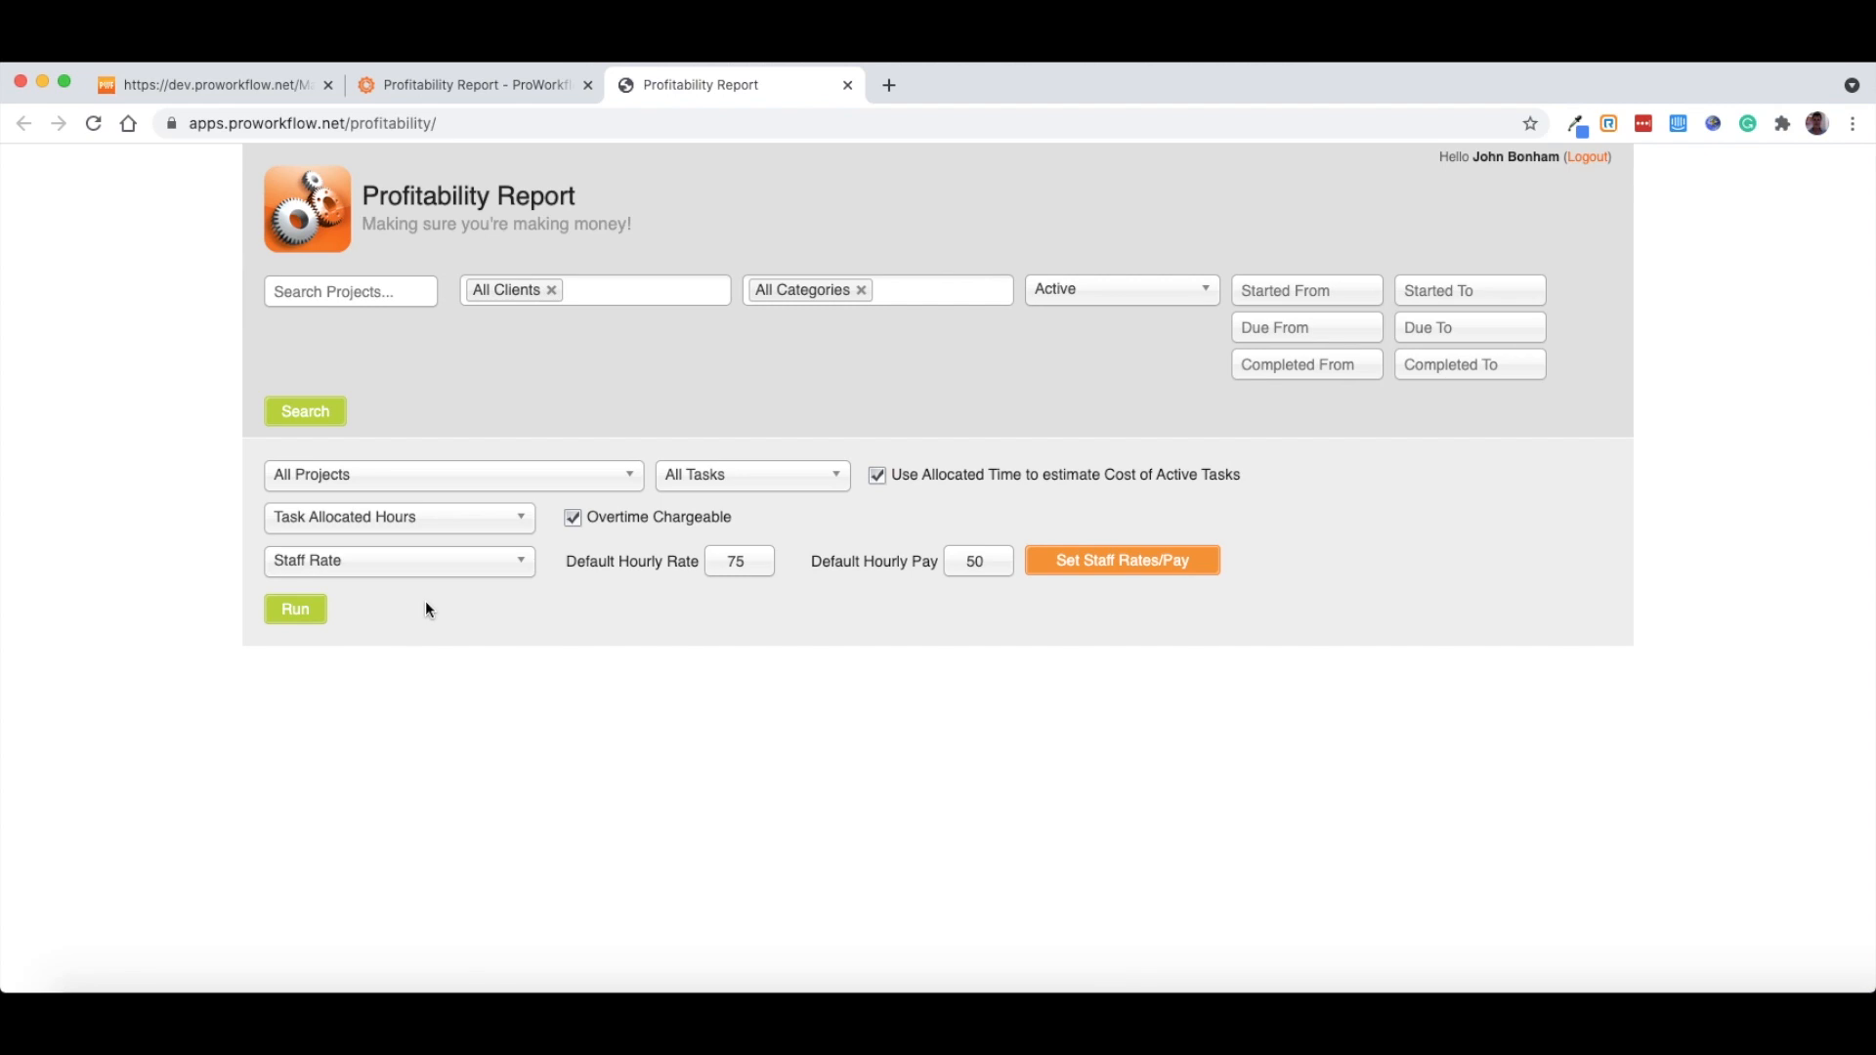
{"action": "left_click", "coordinate": [304, 608]}
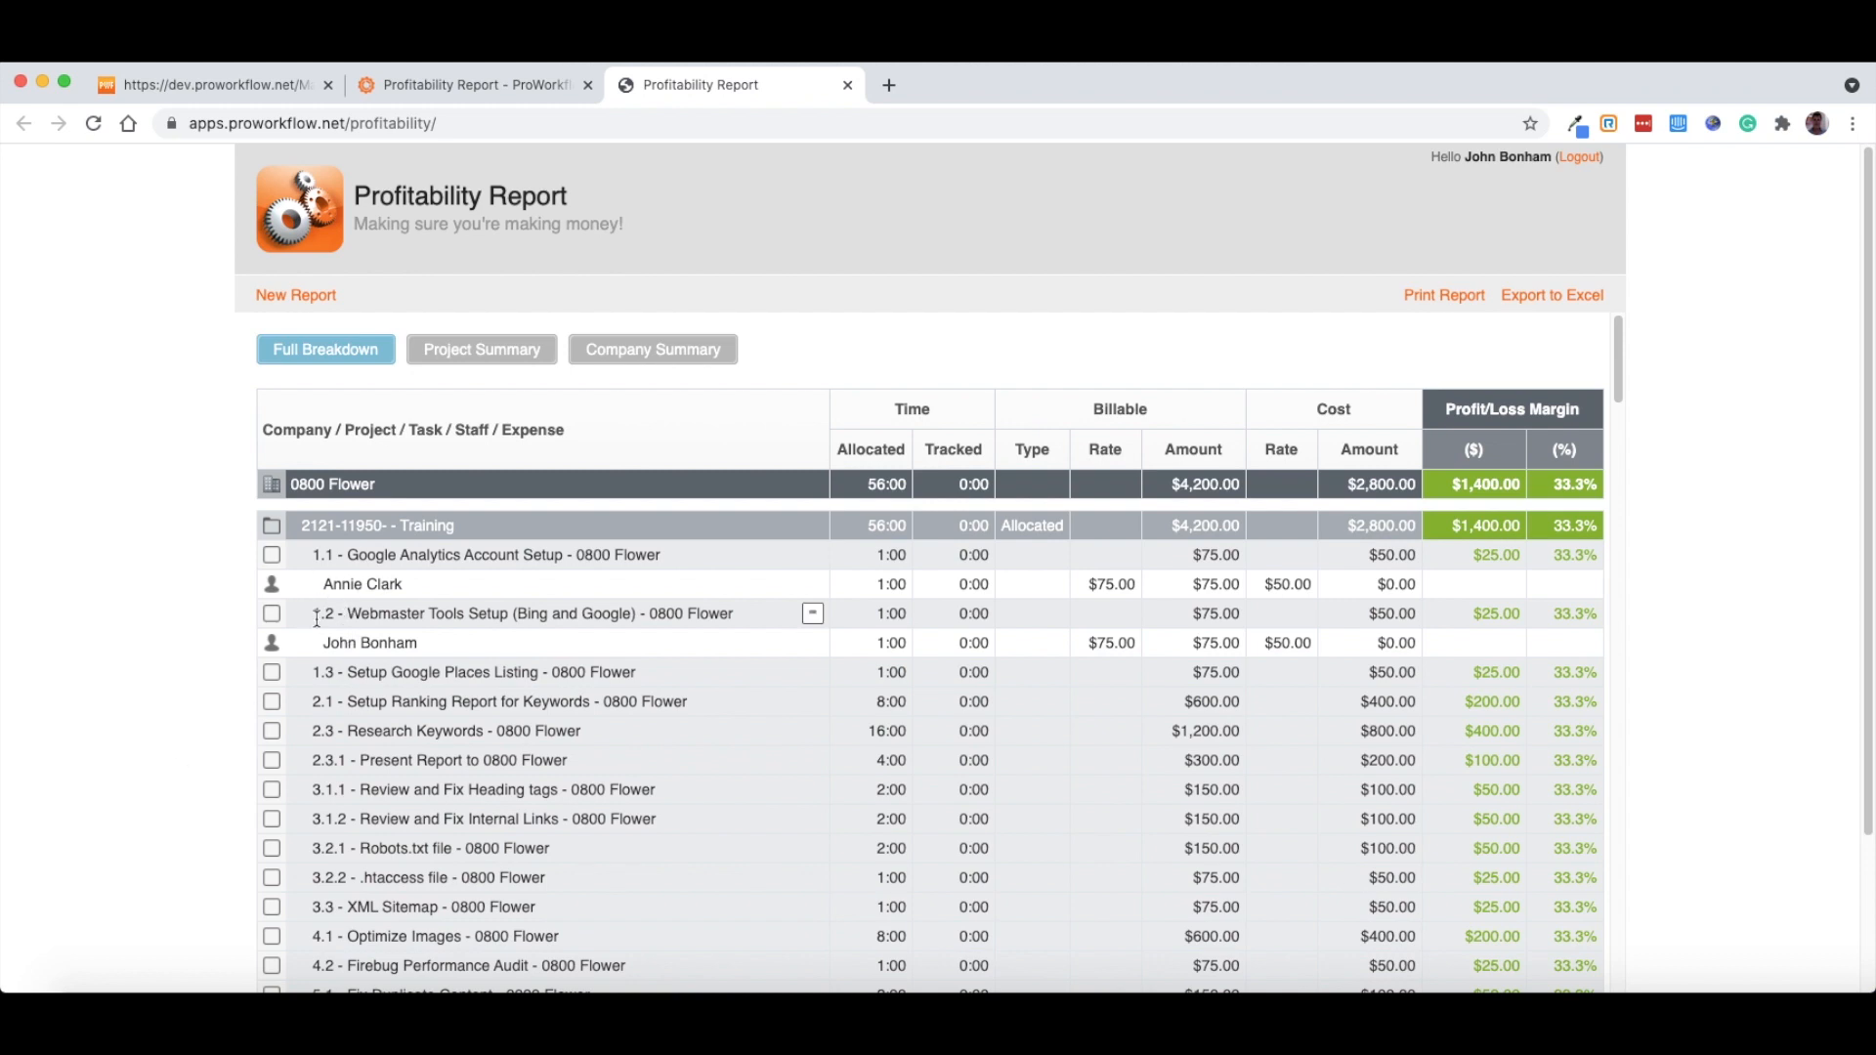
- Examine the full breakdown of time, billable amounts, costs and profit margins by company, project, task and staff
{"action": "scroll", "coordinate": [191, 648], "scroll_direction": "down", "scroll_amount": 3}
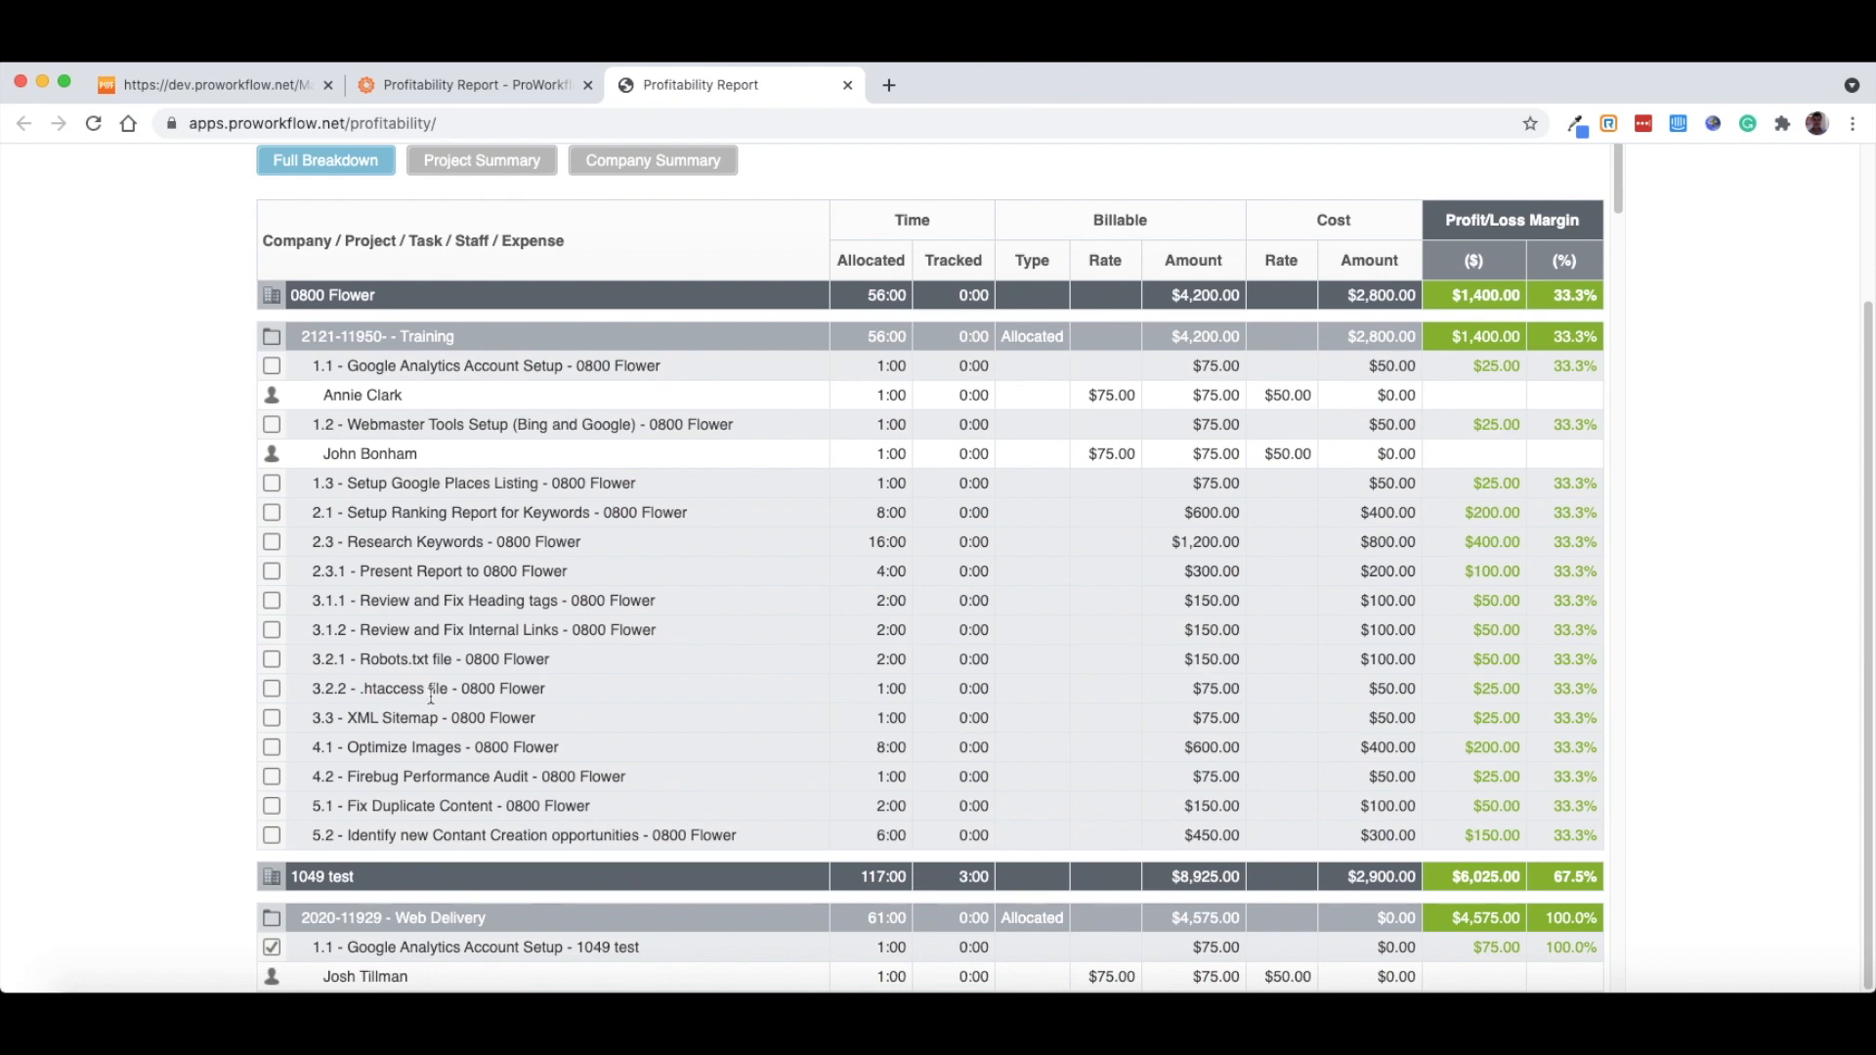
{"action": "scroll", "coordinate": [640, 787], "scroll_direction": "down", "scroll_amount": 9}
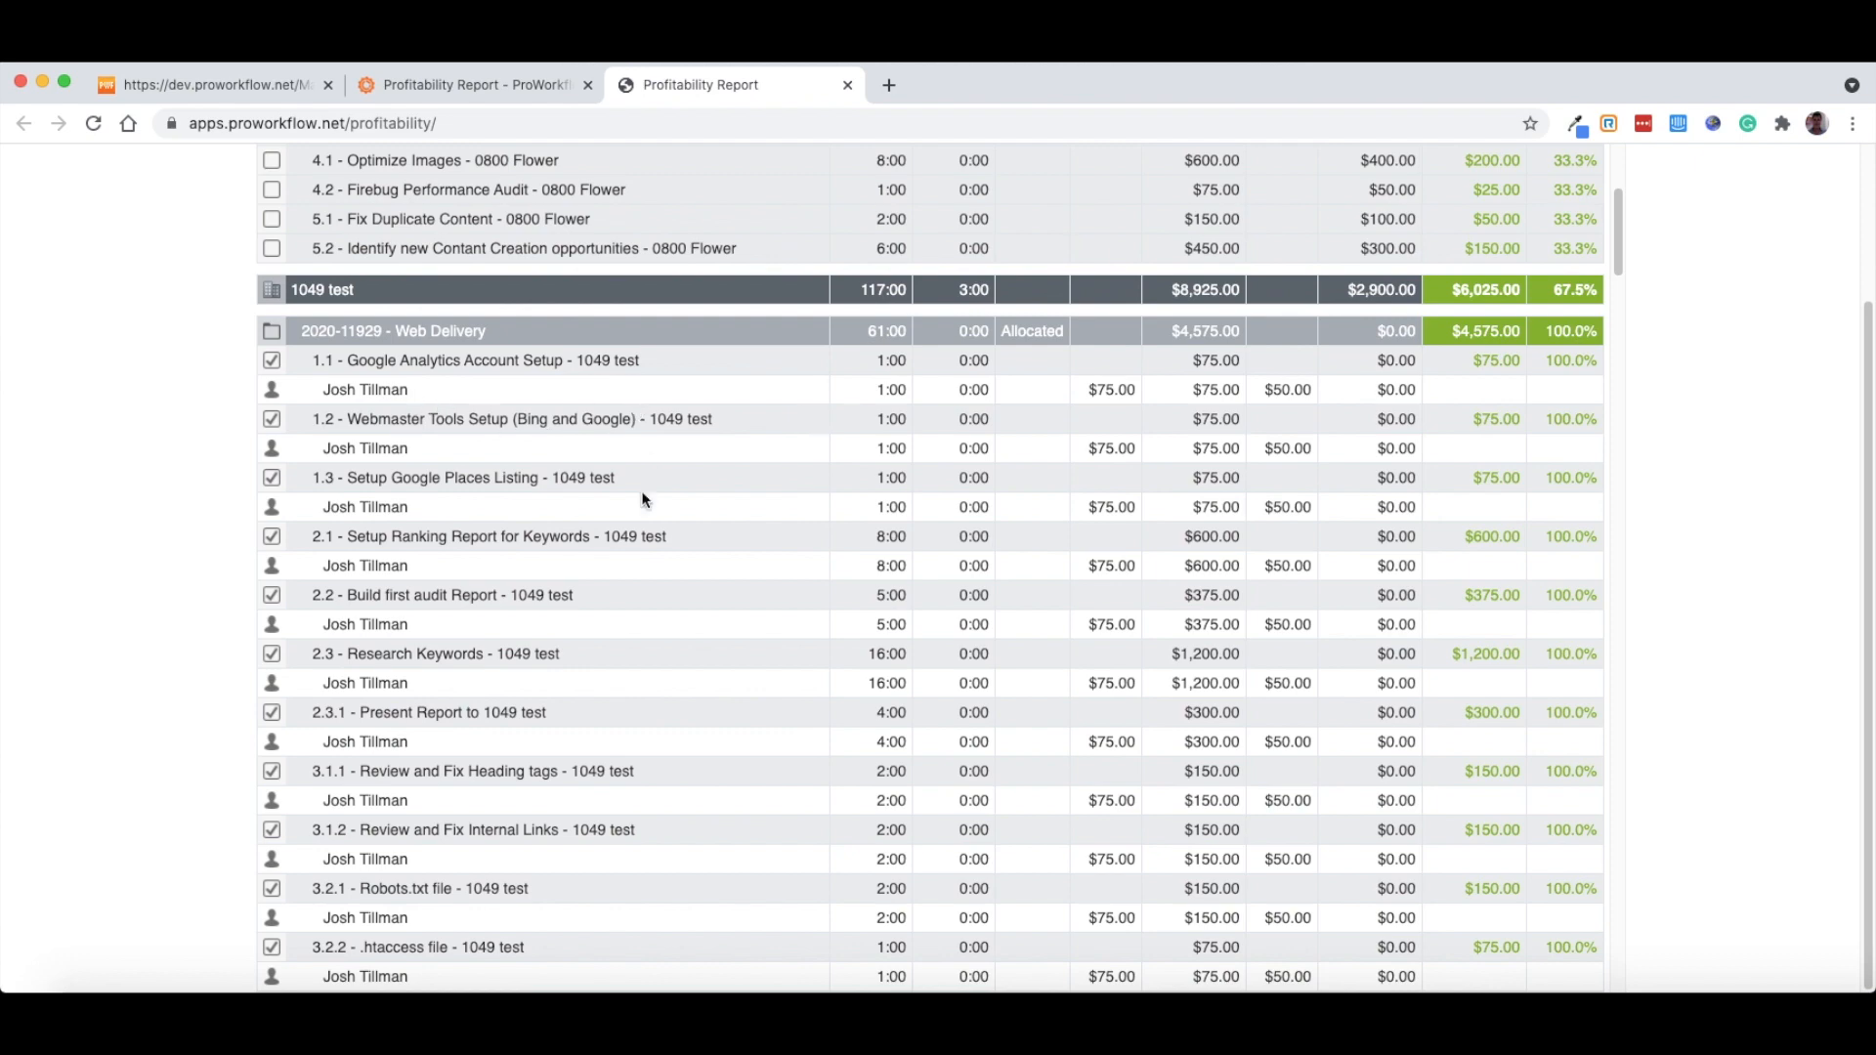
{"action": "scroll", "coordinate": [624, 528], "scroll_direction": "up", "scroll_amount": 7}
{"action": "scroll", "coordinate": [624, 528], "scroll_direction": "up", "scroll_amount": 2}
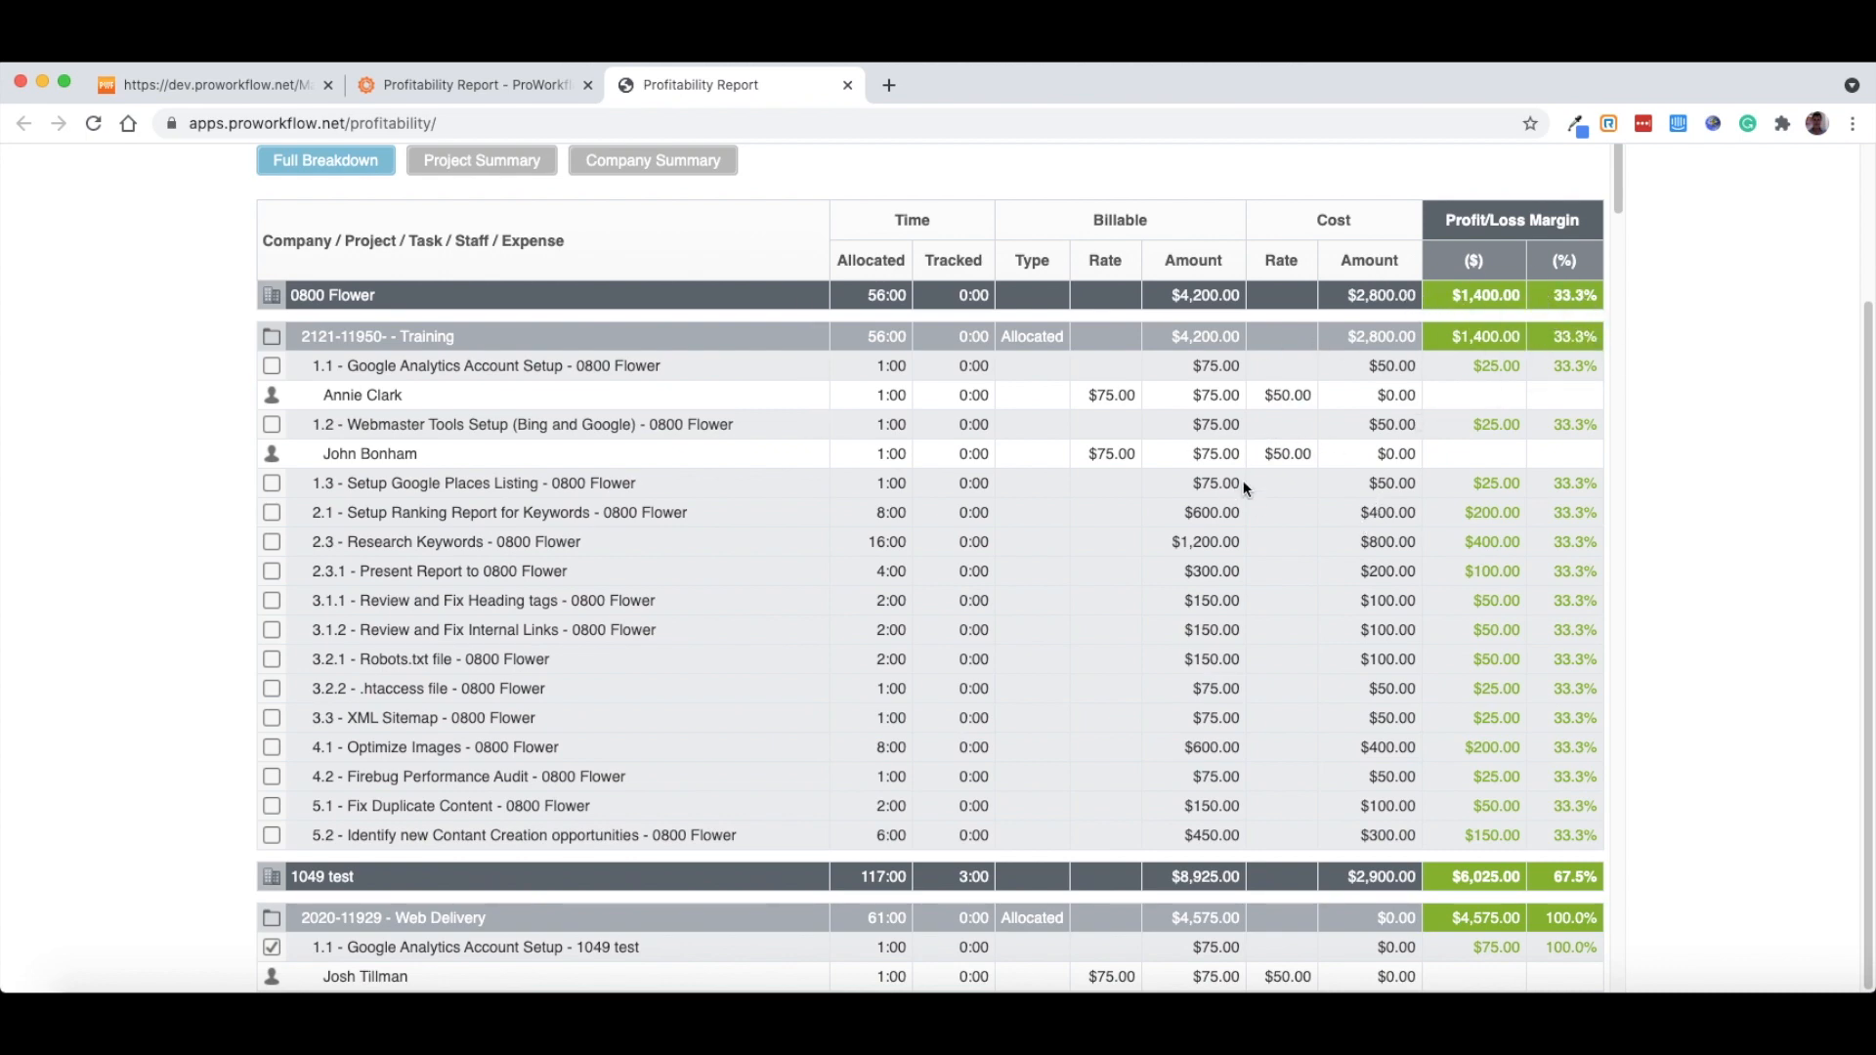
{"action": "scroll", "coordinate": [1243, 484], "scroll_direction": "down", "scroll_amount": 6}
{"action": "scroll", "coordinate": [1243, 484], "scroll_direction": "down", "scroll_amount": 9}
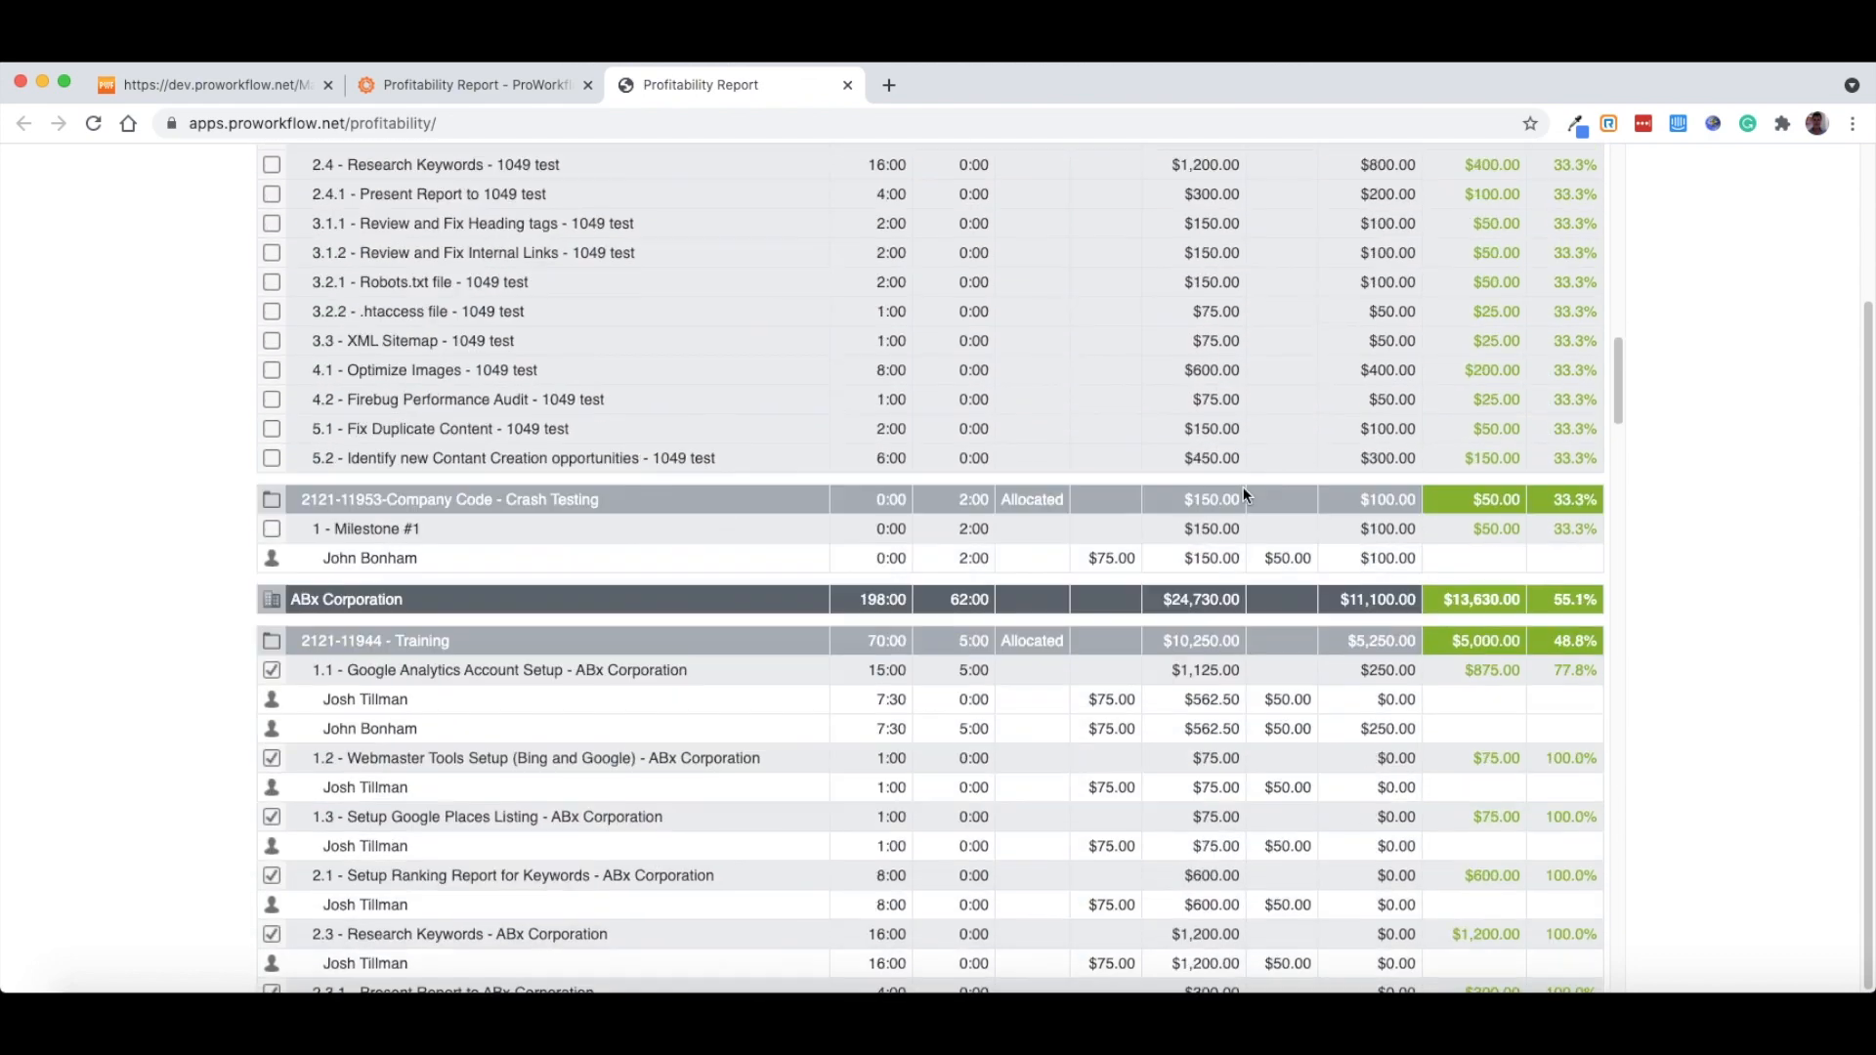
{"action": "scroll", "coordinate": [1243, 489], "scroll_direction": "up", "scroll_amount": 5}
{"action": "scroll", "coordinate": [1238, 485], "scroll_direction": "up", "scroll_amount": 10}
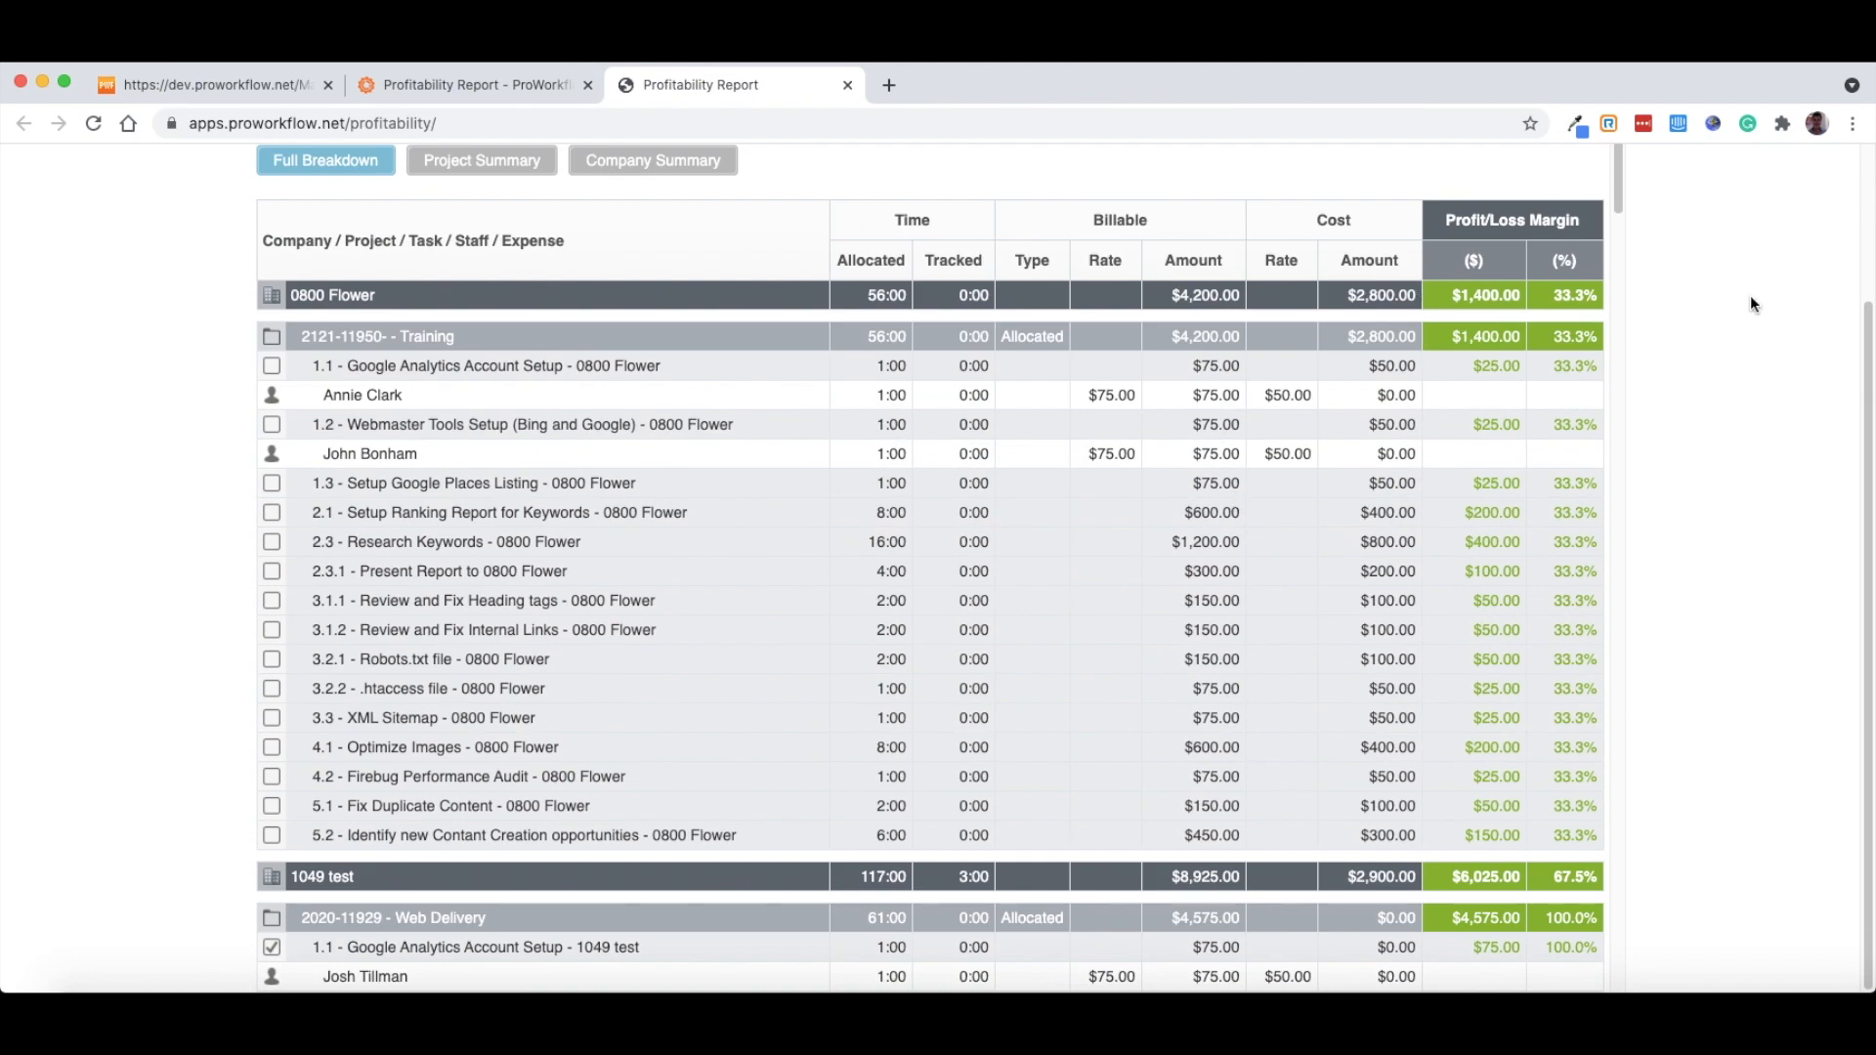